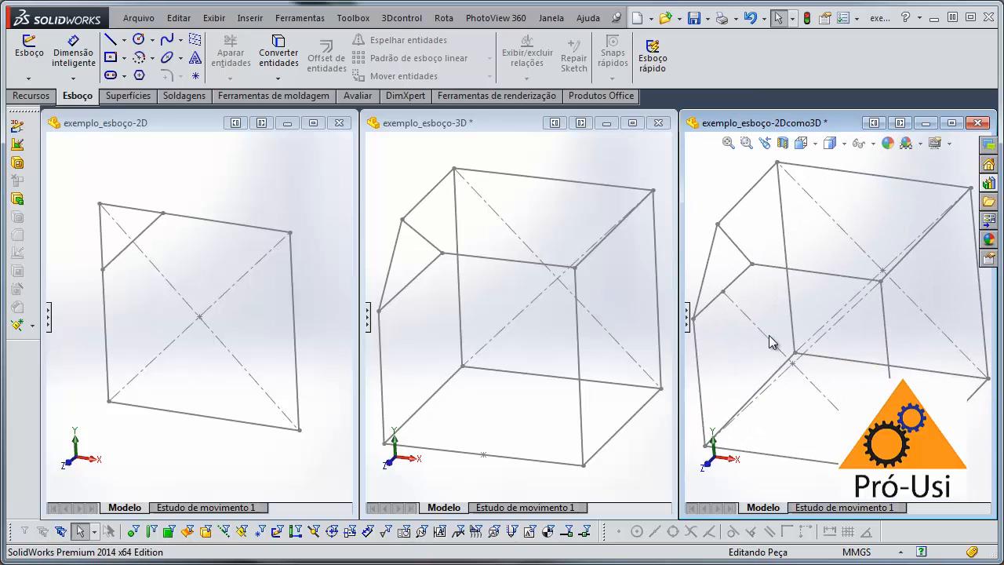
# - Roll the extrusão part forward past Ressalto-extrusão1 to show the solid built from the hexagon sketch
pyautogui.click(305, 211)
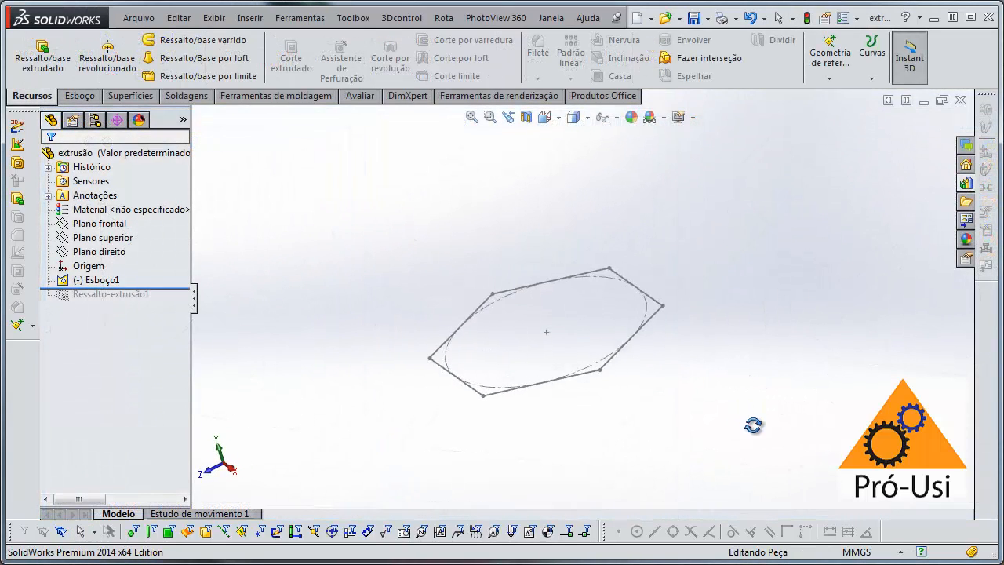
pyautogui.moveTo(753, 426); pyautogui.dragTo(777, 416)
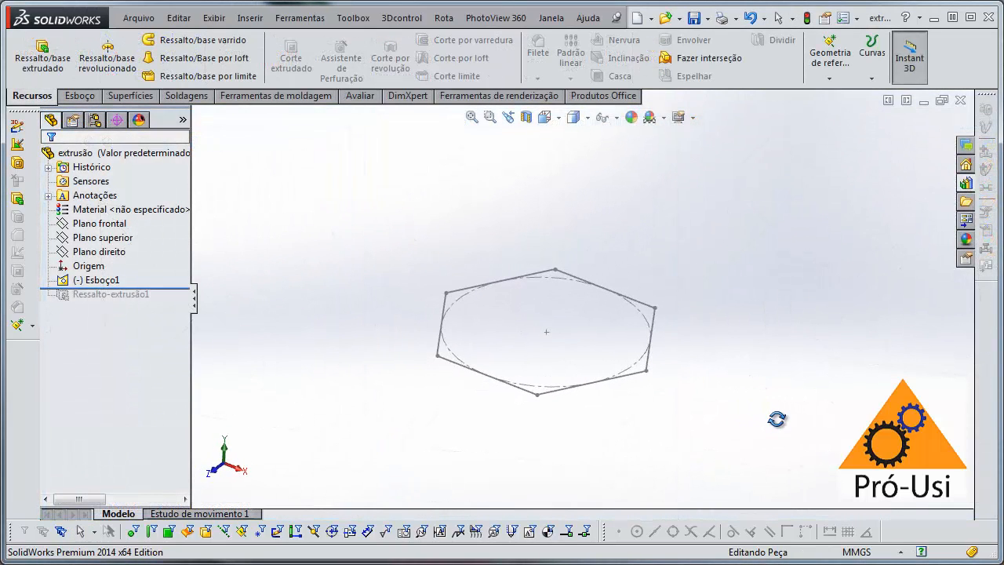
pyautogui.press('Escape')
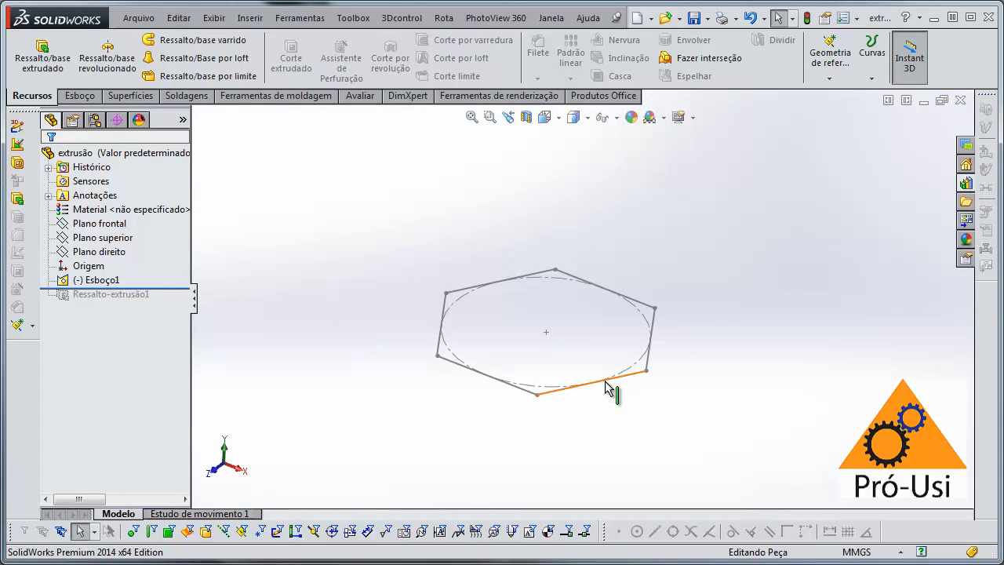
pyautogui.moveTo(604, 383)
pyautogui.mouseDown(button='middle')
pyautogui.moveTo(600, 365)
pyautogui.moveTo(592, 375)
pyautogui.mouseUp(button='middle')
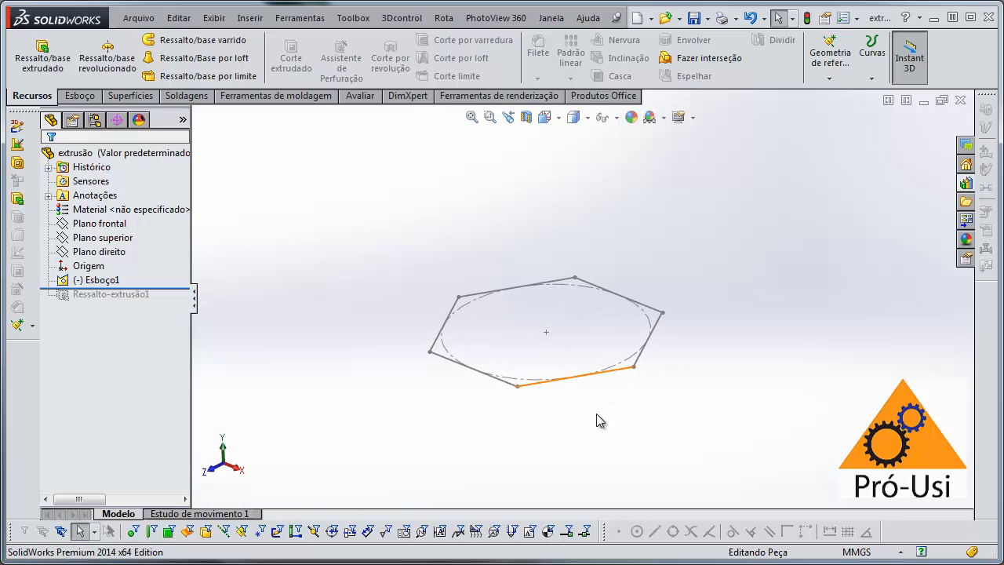
pyautogui.moveTo(598, 422)
pyautogui.mouseDown(button='middle')
pyautogui.moveTo(612, 430)
pyautogui.moveTo(585, 411)
pyautogui.mouseUp(button='middle')
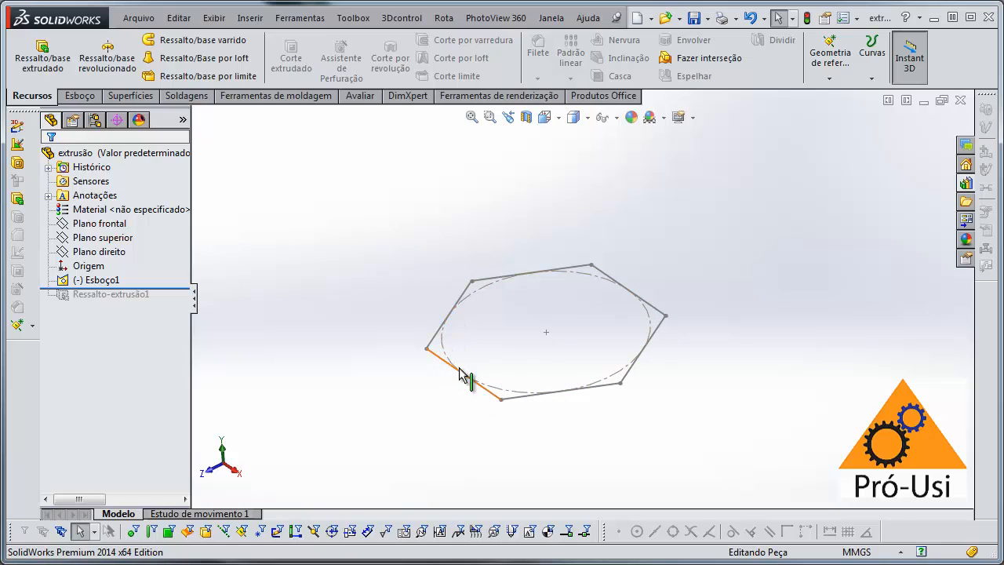
pyautogui.moveTo(451, 365)
pyautogui.mouseDown(button='middle')
pyautogui.moveTo(547, 352)
pyautogui.moveTo(546, 401)
pyautogui.mouseUp(button='middle')
pyautogui.press('Escape')
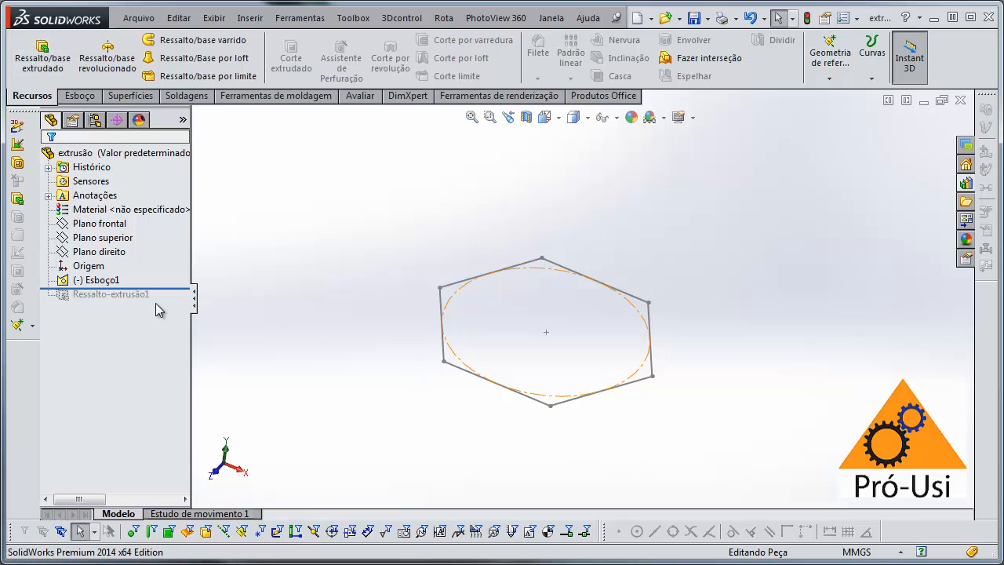
pyautogui.moveTo(173, 287); pyautogui.dragTo(179, 302)
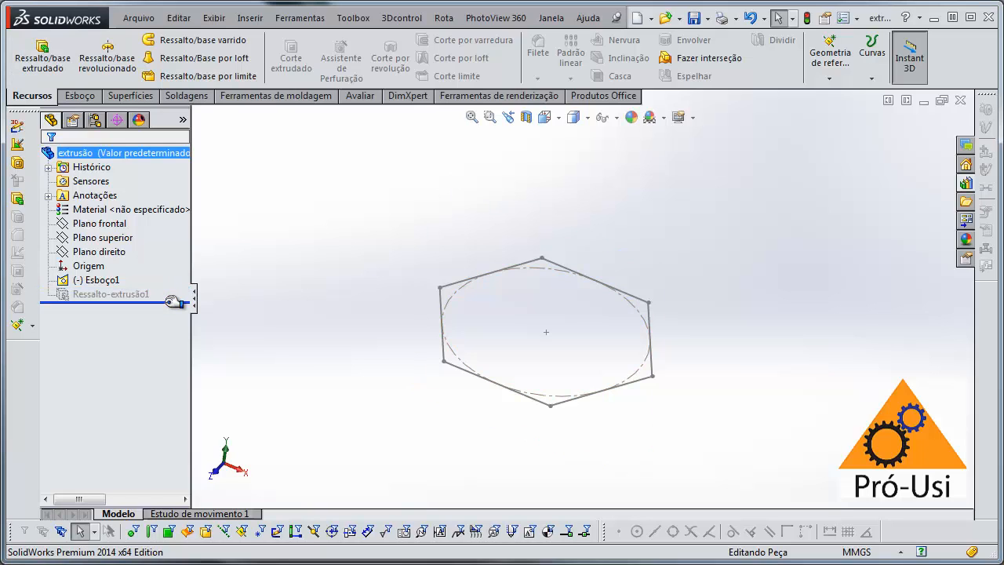
pyautogui.moveTo(359, 328)
pyautogui.mouseDown(button='middle')
pyautogui.moveTo(366, 264)
pyautogui.moveTo(366, 310)
pyautogui.mouseUp(button='middle')
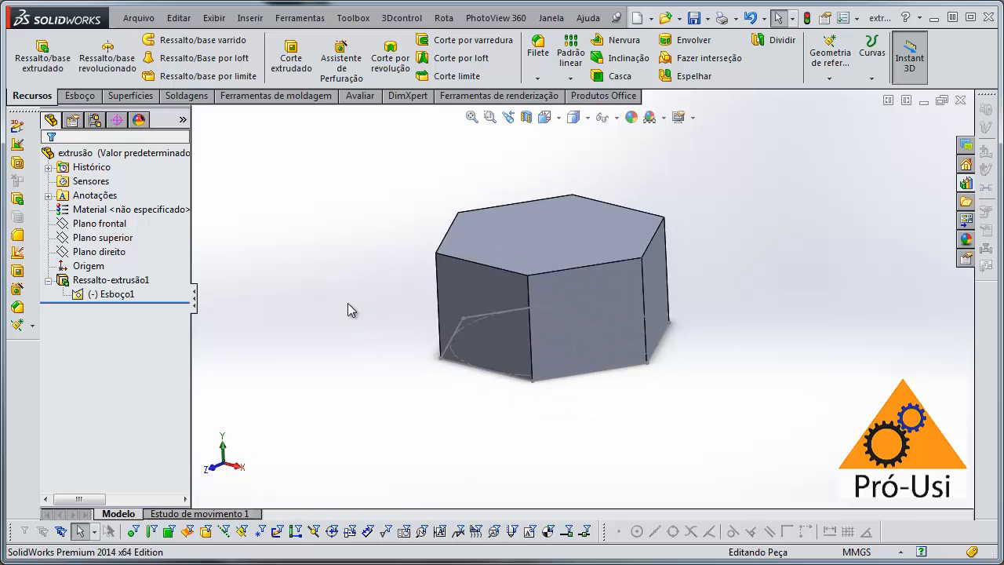
pyautogui.click(98, 284)
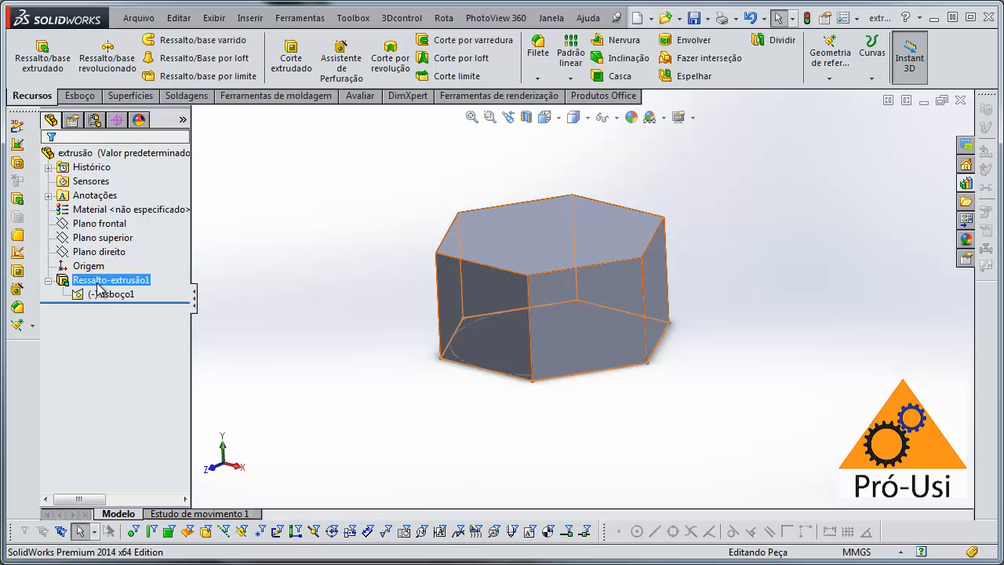
pyautogui.click(295, 269)
# - Switch to the loft part and roll the model forward past Loft2 to show the solid between the circle and rectangle
pyautogui.hotkey('ctrl', 'Tab')
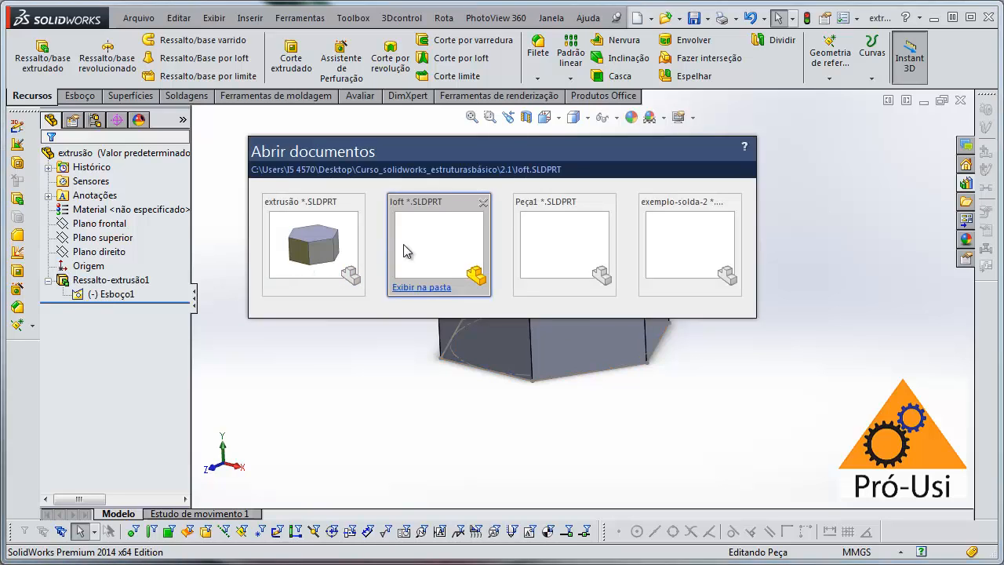
pyautogui.click(406, 251)
pyautogui.moveTo(418, 272)
pyautogui.mouseDown(button='middle')
pyautogui.moveTo(385, 316)
pyautogui.moveTo(406, 226)
pyautogui.moveTo(331, 274)
pyautogui.mouseUp(button='middle')
pyautogui.press('Escape')
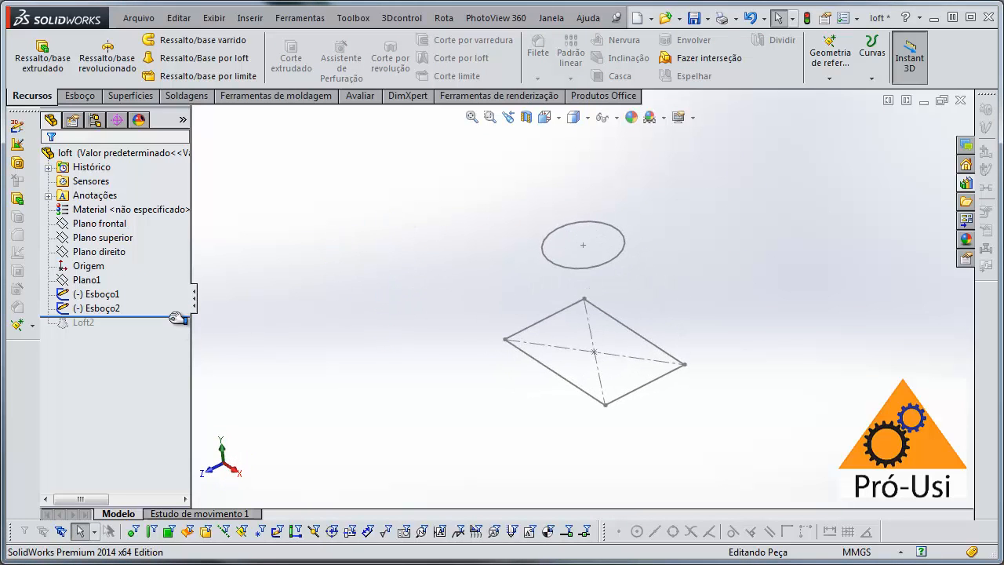
pyautogui.moveTo(177, 317); pyautogui.dragTo(177, 329)
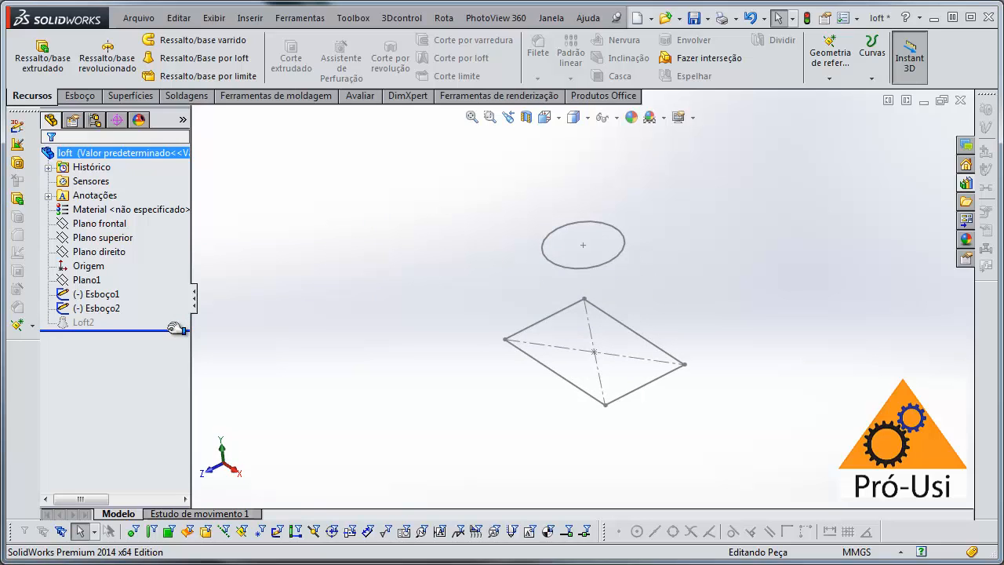
pyautogui.click(82, 295)
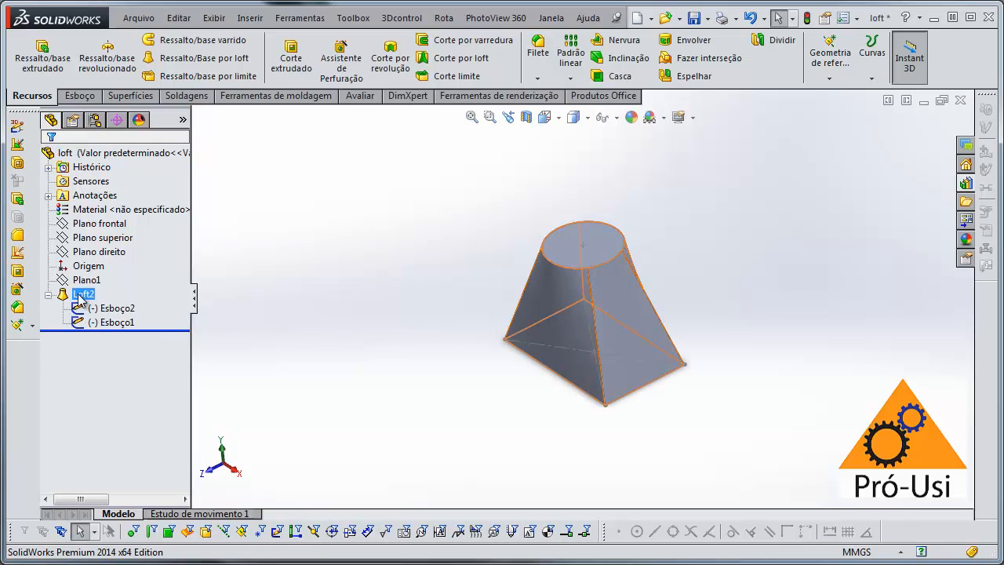
pyautogui.click(346, 292)
# - Switch to the Peça1 part and examine its slot profile sketch Esboço1 and its spline path sketch Esboço2
pyautogui.hotkey('ctrl', 'Tab')
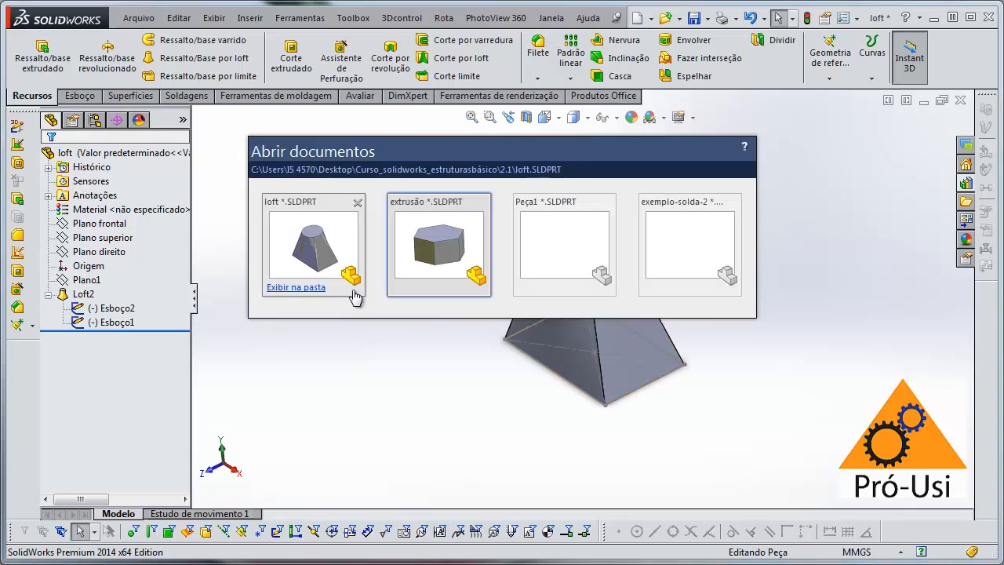
pyautogui.click(553, 267)
pyautogui.moveTo(397, 298)
pyautogui.mouseDown(button='middle')
pyautogui.moveTo(372, 366)
pyautogui.moveTo(417, 267)
pyautogui.moveTo(388, 316)
pyautogui.moveTo(458, 351)
pyautogui.mouseUp(button='middle')
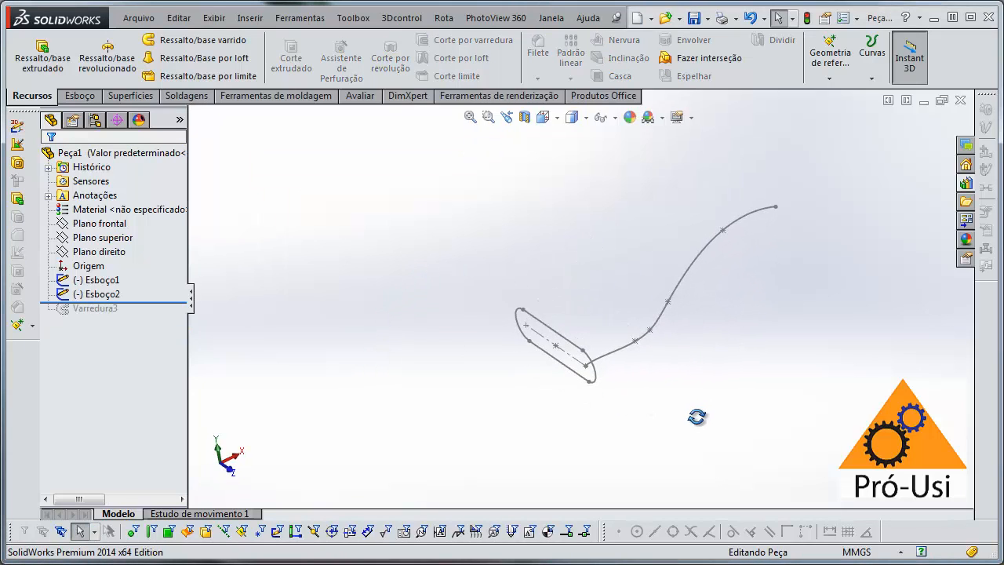
pyautogui.moveTo(696, 417); pyautogui.dragTo(687, 419, button='middle')
pyautogui.moveTo(601, 406)
pyautogui.mouseDown(button='middle')
pyautogui.moveTo(635, 401)
pyautogui.moveTo(634, 389)
pyautogui.mouseUp(button='middle')
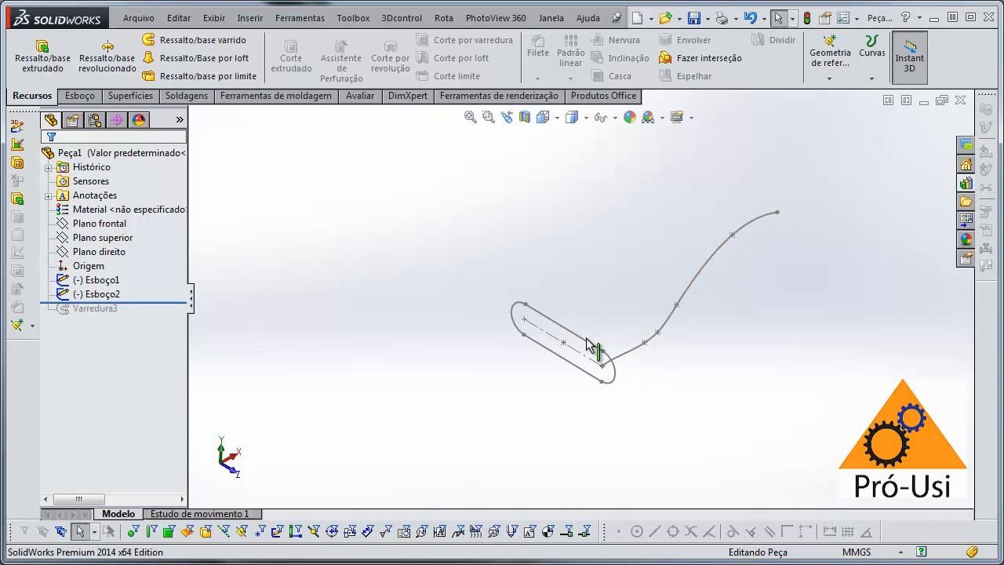
pyautogui.moveTo(632, 380); pyautogui.dragTo(621, 377, button='middle')
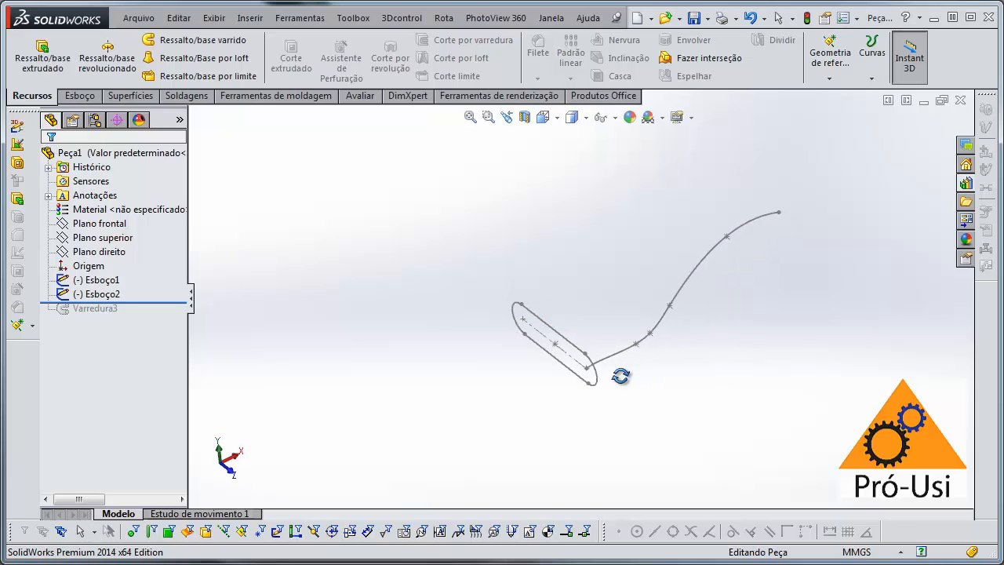
pyautogui.click(100, 281)
pyautogui.click(105, 294)
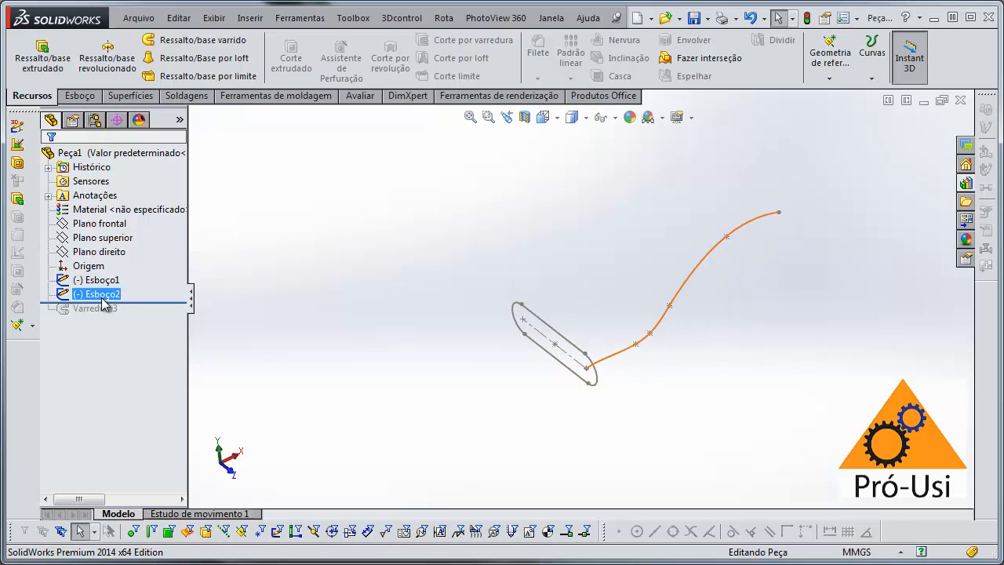
# - Roll the Peça1 model forward past Varredura3 to show the slot profile swept along the spline
pyautogui.moveTo(795, 464); pyautogui.dragTo(803, 431, button='middle')
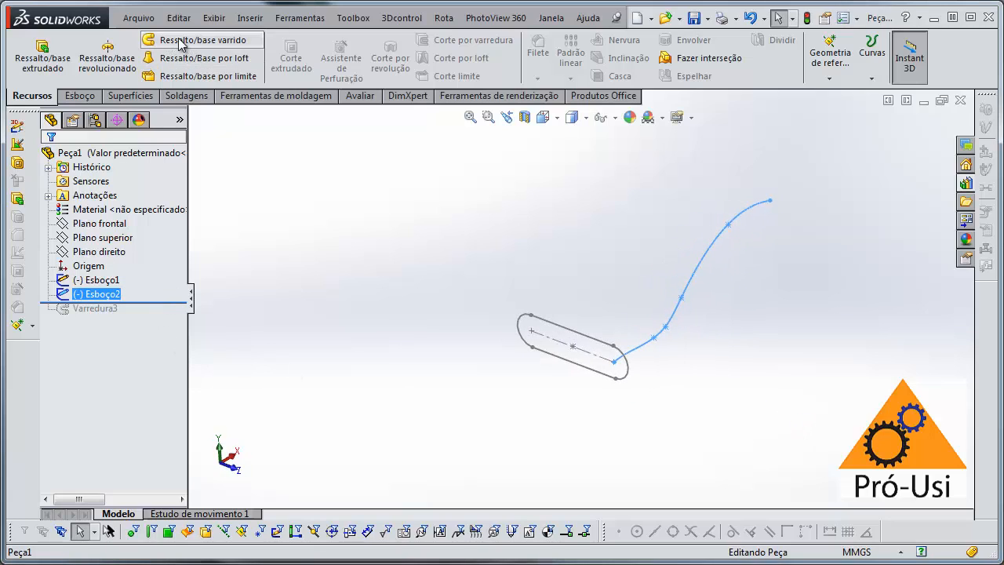
pyautogui.moveTo(158, 303); pyautogui.dragTo(156, 317)
pyautogui.moveTo(333, 338); pyautogui.dragTo(440, 365, button='middle')
# - Switch to the exemplo-solda-2 part and examine the rectangular frame sketch Esboço1 and the leg lines in 3DSketch1
pyautogui.hotkey('ctrl', 'Tab')
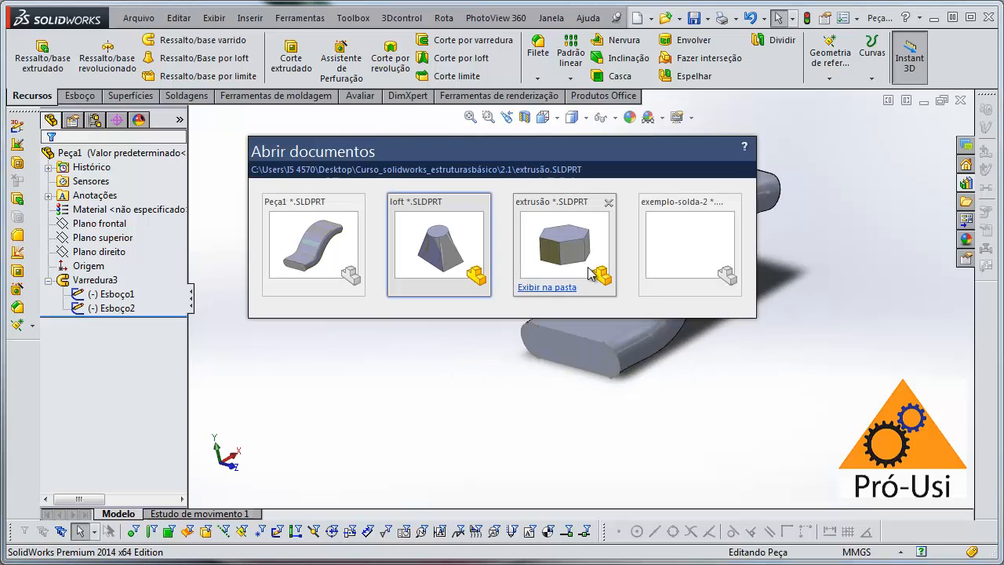
pyautogui.click(674, 252)
pyautogui.click(100, 314)
pyautogui.click(87, 296)
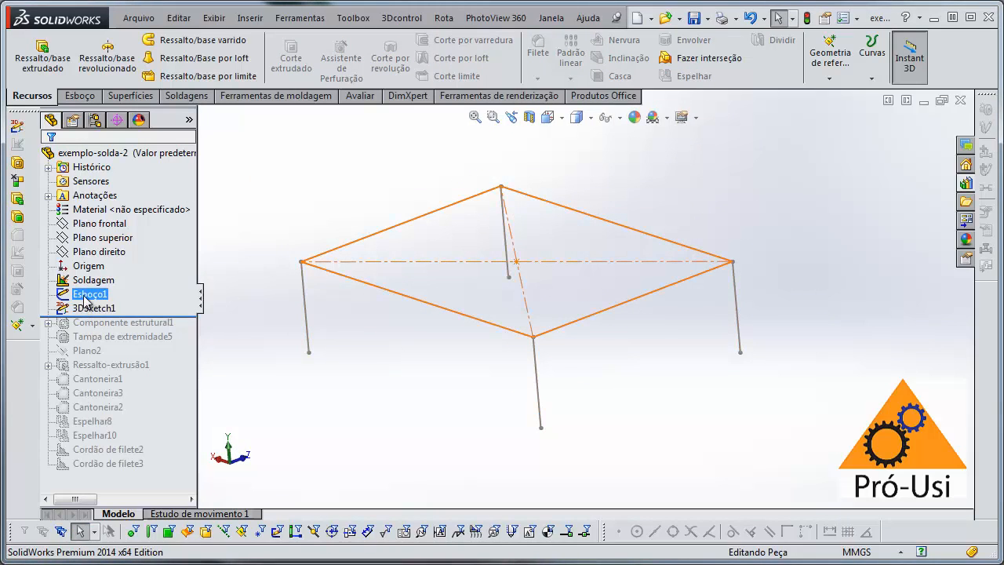
pyautogui.click(82, 296)
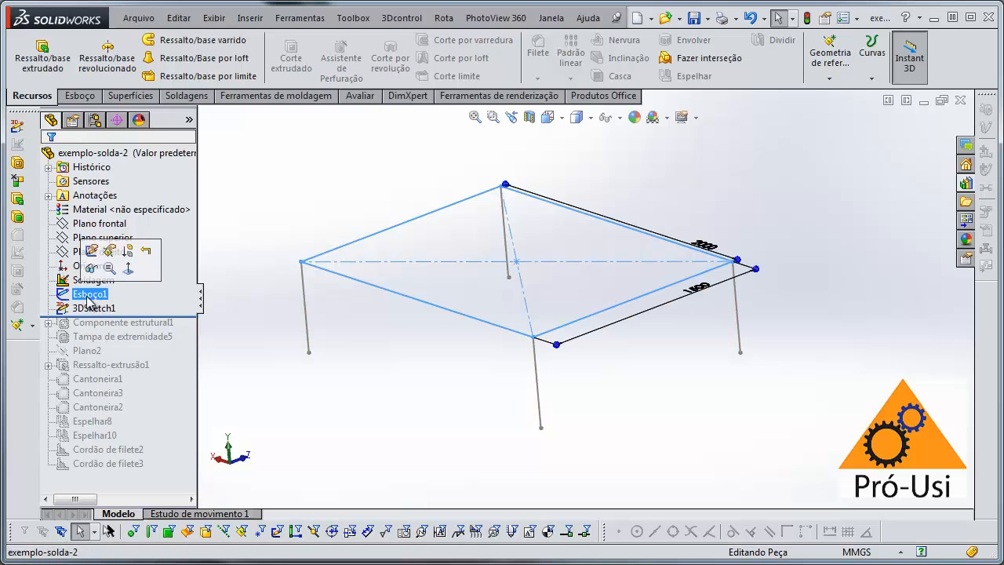
pyautogui.click(89, 310)
# - Clear the sketch selection and roll the welded frame model forward past Cordão de filete3
pyautogui.click(256, 326)
pyautogui.moveTo(374, 356)
pyautogui.mouseDown(button='middle')
pyautogui.moveTo(399, 370)
pyautogui.moveTo(387, 363)
pyautogui.mouseUp(button='middle')
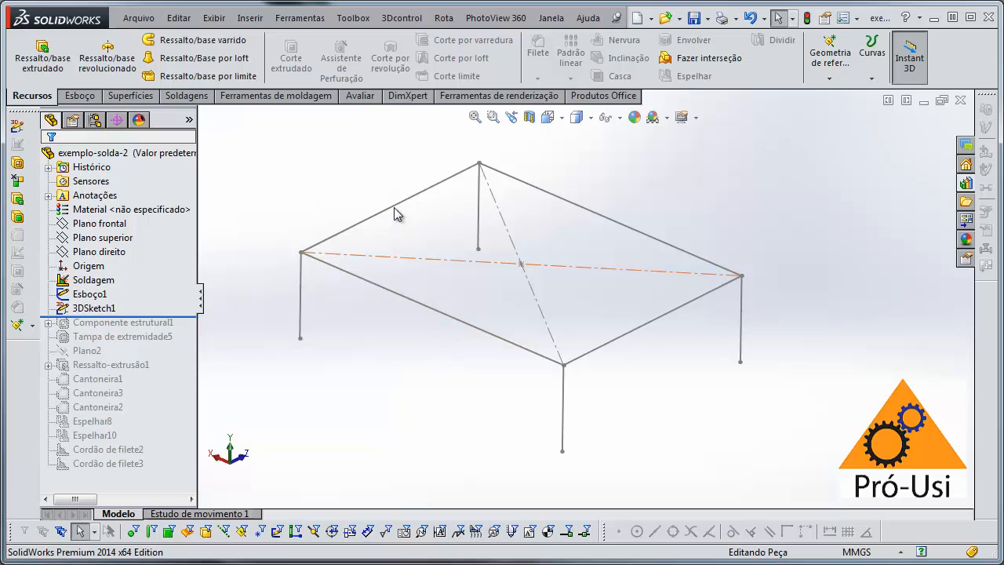
pyautogui.moveTo(194, 316); pyautogui.dragTo(176, 479)
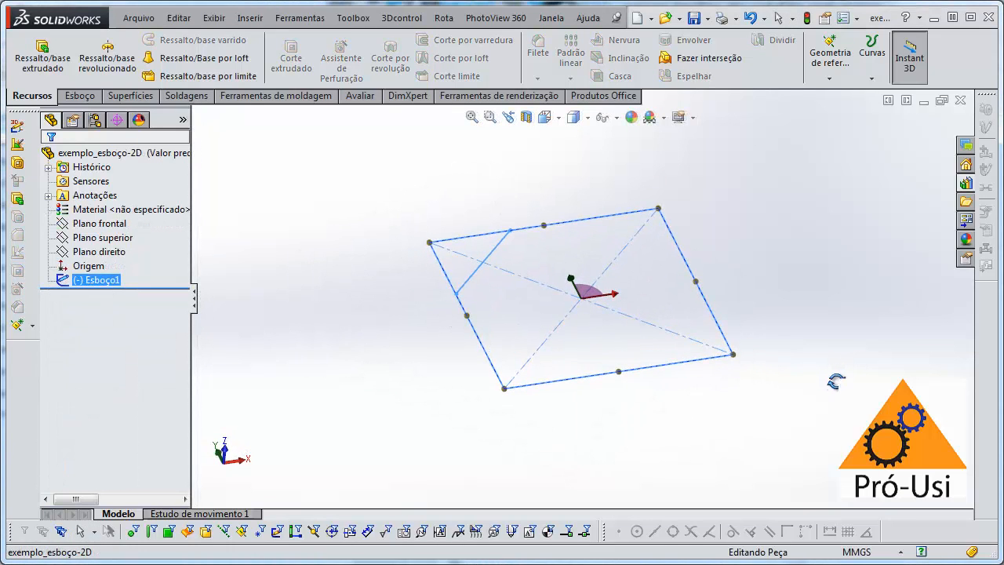
# - Examine Esboço1 in exemplo_esboço-2D from several angles and compare it with Plano frontal
pyautogui.moveTo(836, 382)
pyautogui.mouseDown(button='middle')
pyautogui.moveTo(879, 377)
pyautogui.moveTo(879, 385)
pyautogui.mouseUp(button='middle')
pyautogui.scroll(-4, 647, 311)
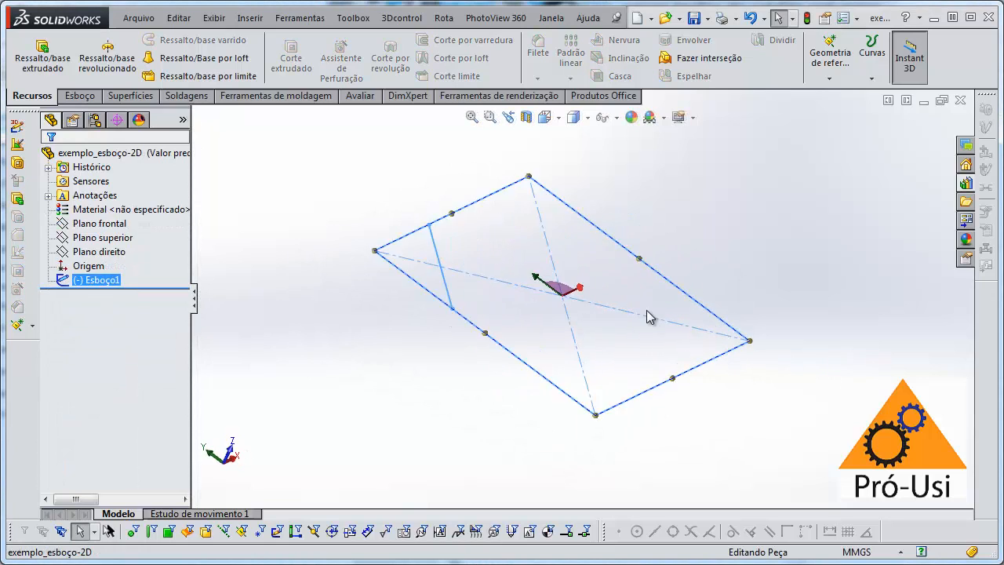
pyautogui.scroll(3, 606, 335)
pyautogui.moveTo(617, 343)
pyautogui.mouseDown(button='middle')
pyautogui.moveTo(606, 335)
pyautogui.moveTo(585, 361)
pyautogui.mouseUp(button='middle')
pyautogui.click(585, 361)
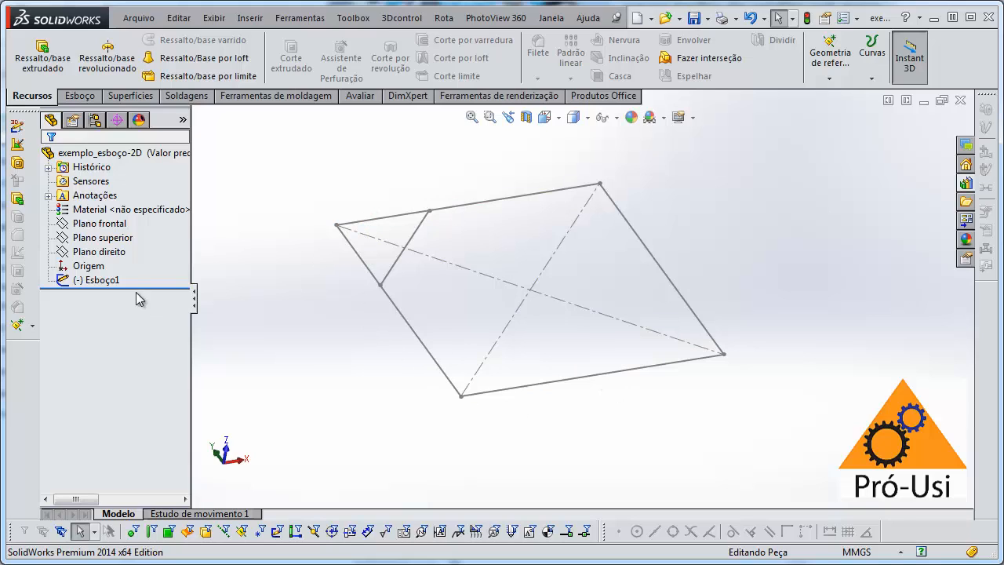
pyautogui.click(96, 280)
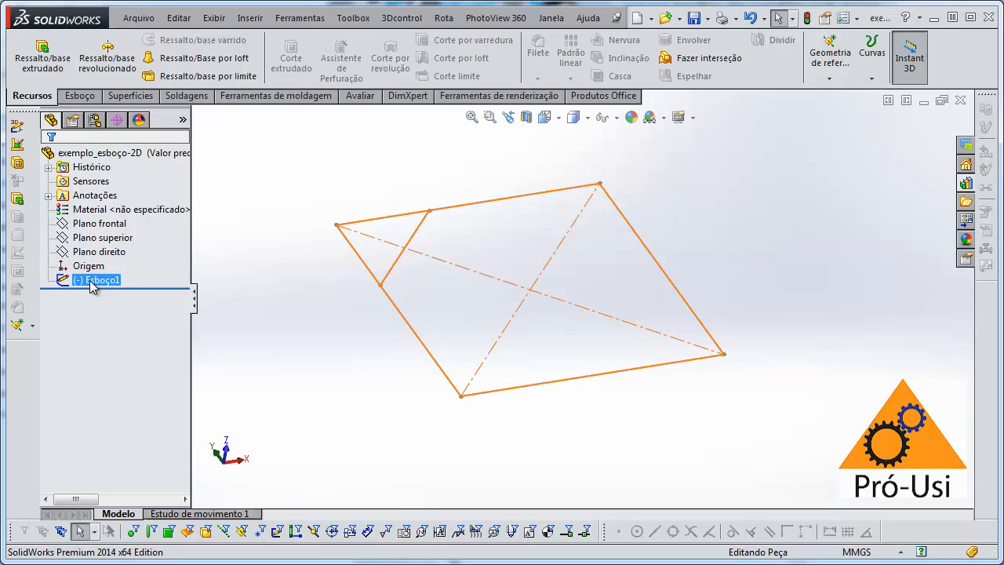
pyautogui.click(95, 280)
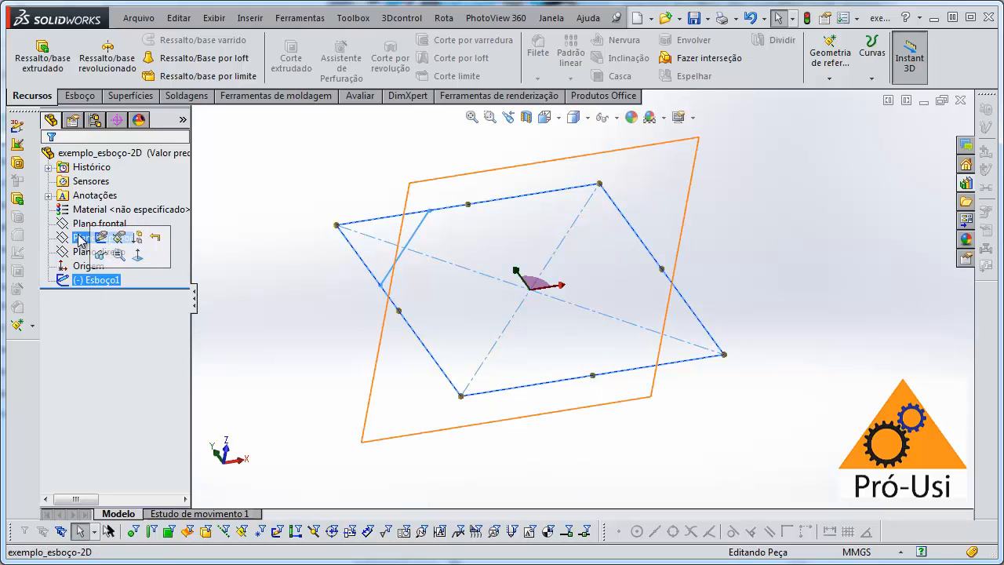
pyautogui.click(99, 223)
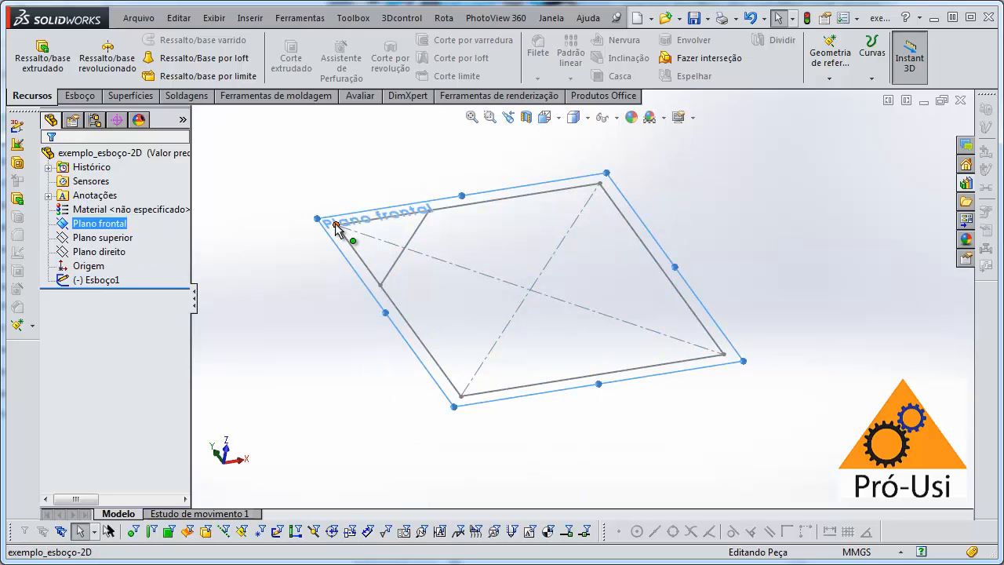
pyautogui.moveTo(416, 233); pyautogui.dragTo(422, 255, button='middle')
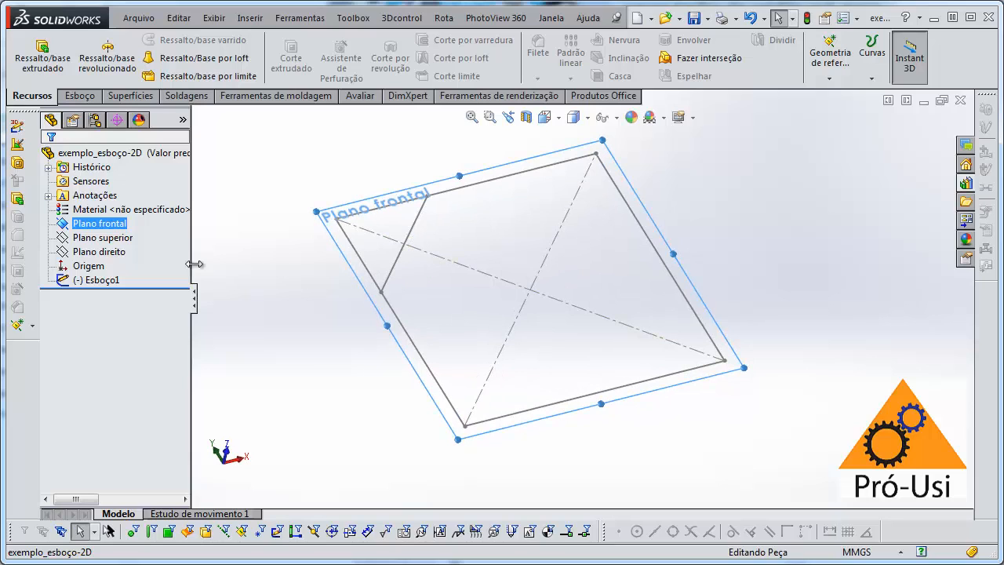
# - Open Esboço1 for editing and move the rectangle's lower-right vertex inward to about X 20.88 mm, Y -50.40 mm
pyautogui.click(98, 280)
pyautogui.click(109, 237)
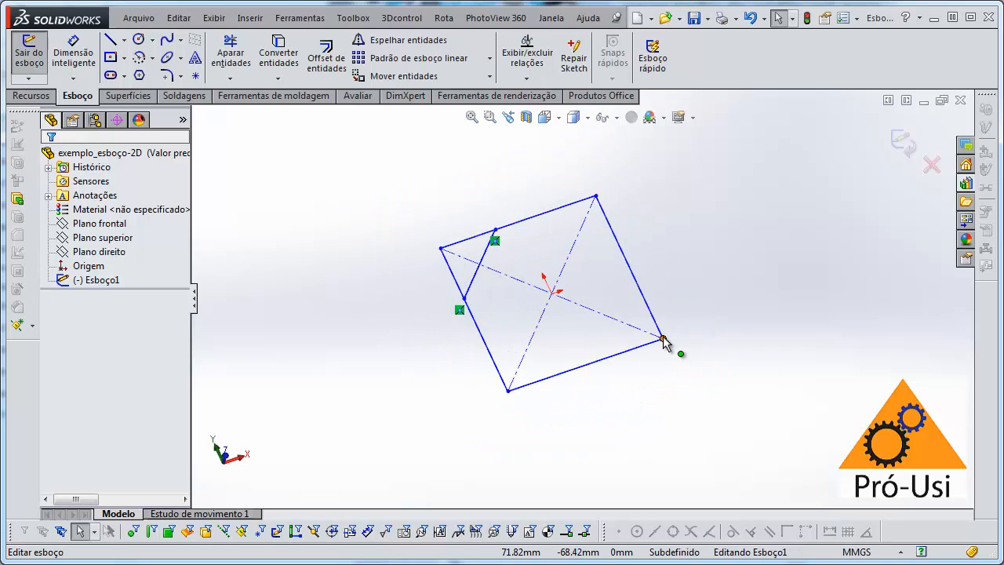
pyautogui.moveTo(663, 339); pyautogui.dragTo(598, 335)
pyautogui.moveTo(661, 322); pyautogui.dragTo(643, 348, button='middle')
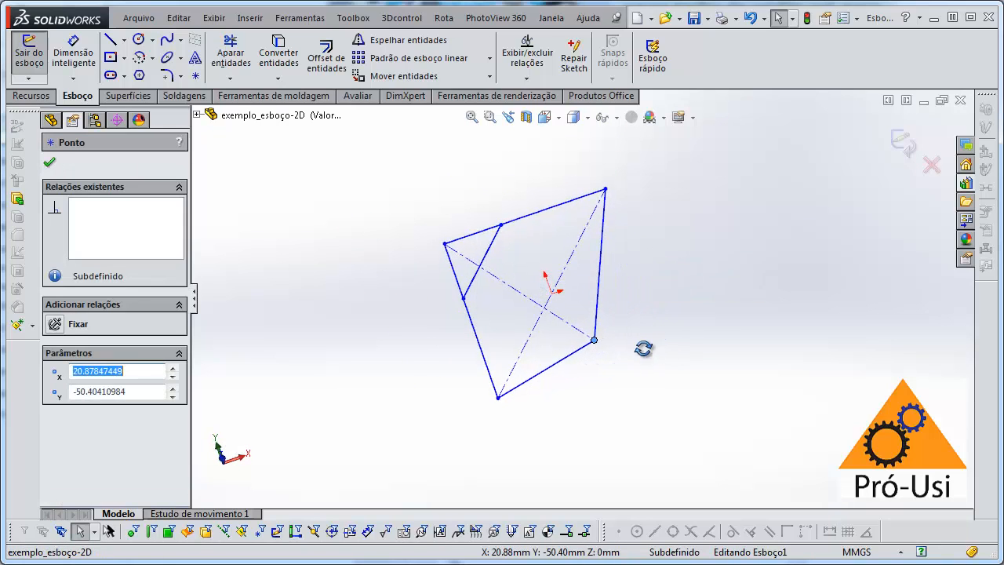
# - Try sketching loose lines beside the rectangle in Esboço1, check them edge-on against the sketch plane, and discard all changes to the sketch
pyautogui.click(109, 39)
pyautogui.click(321, 267)
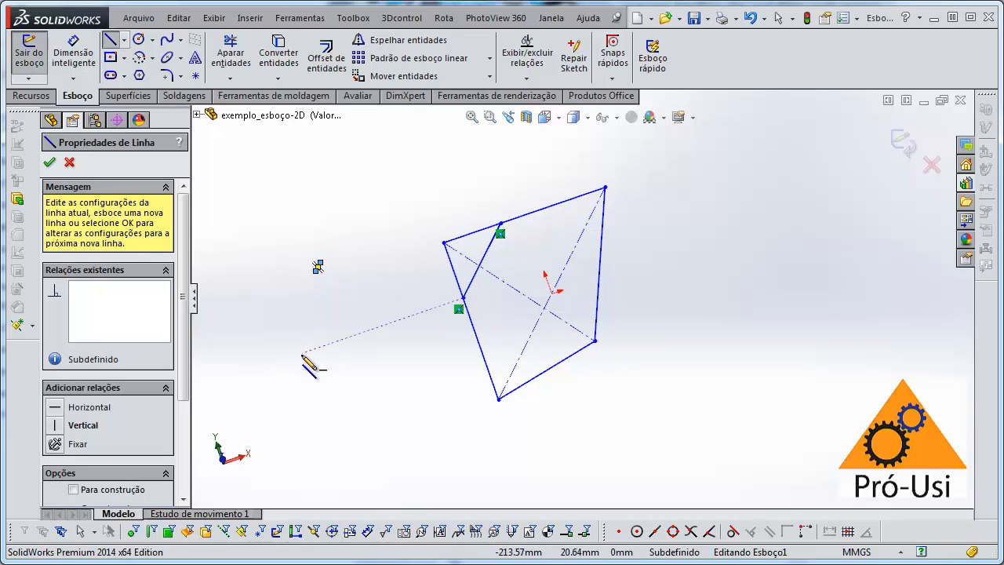
pyautogui.click(431, 351)
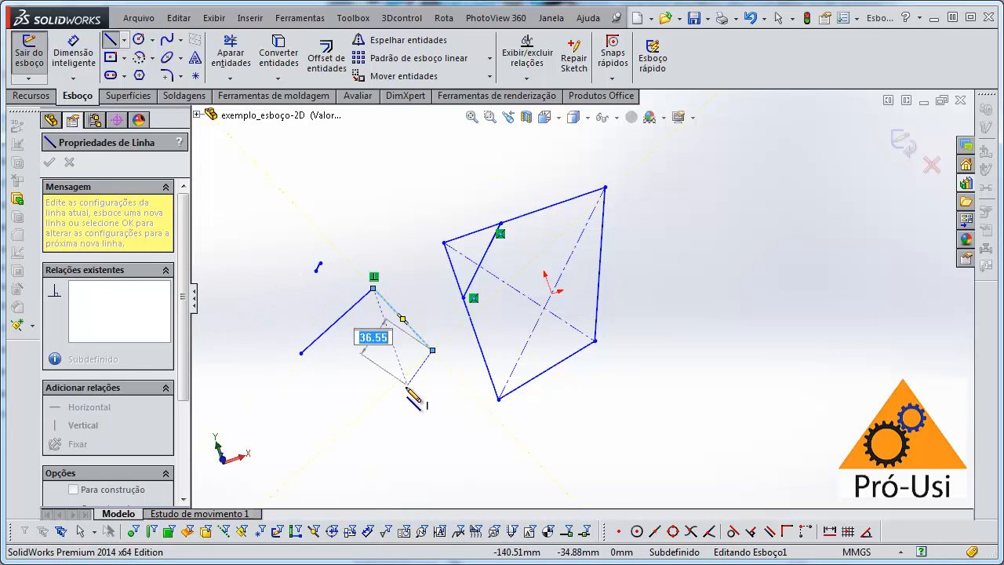
pyautogui.moveTo(624, 364)
pyautogui.mouseDown(button='middle')
pyautogui.moveTo(668, 172)
pyautogui.moveTo(708, 164)
pyautogui.moveTo(672, 197)
pyautogui.moveTo(683, 218)
pyautogui.moveTo(502, 192)
pyautogui.moveTo(498, 208)
pyautogui.moveTo(529, 217)
pyautogui.mouseUp(button='middle')
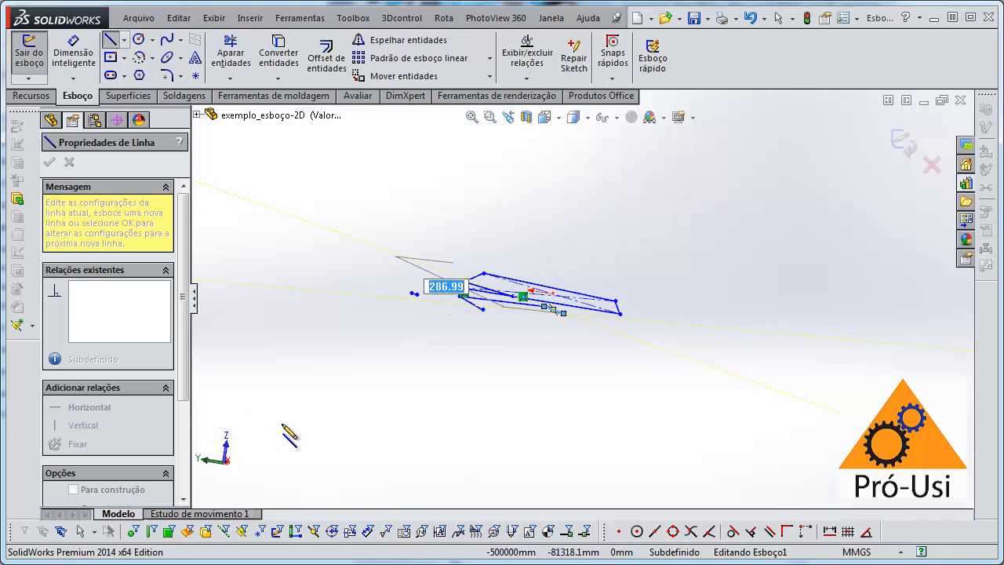
pyautogui.click(931, 165)
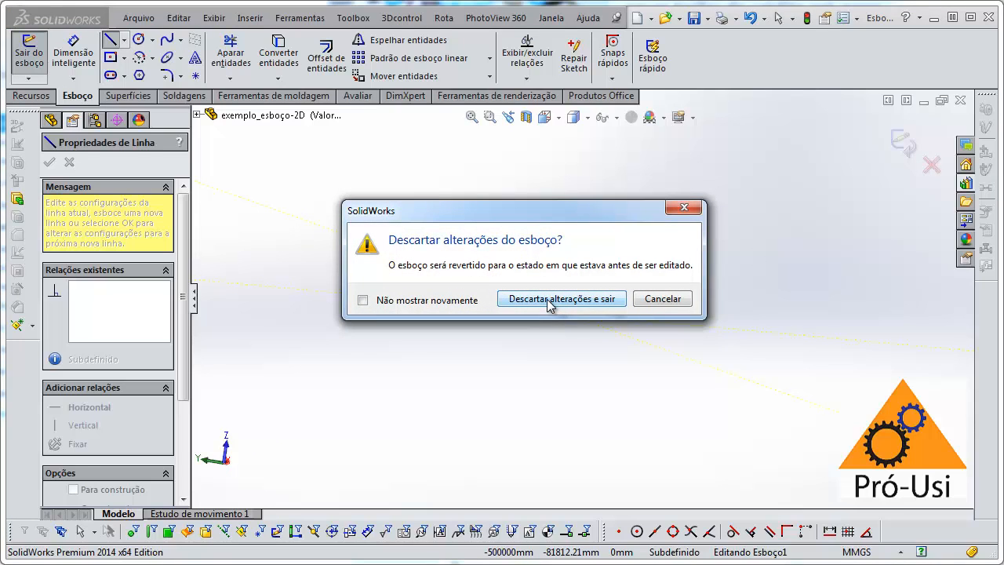
pyautogui.click(549, 299)
pyautogui.moveTo(549, 306)
pyautogui.mouseDown(button='middle')
pyautogui.moveTo(687, 285)
pyautogui.moveTo(655, 392)
pyautogui.moveTo(644, 364)
pyautogui.mouseUp(button='middle')
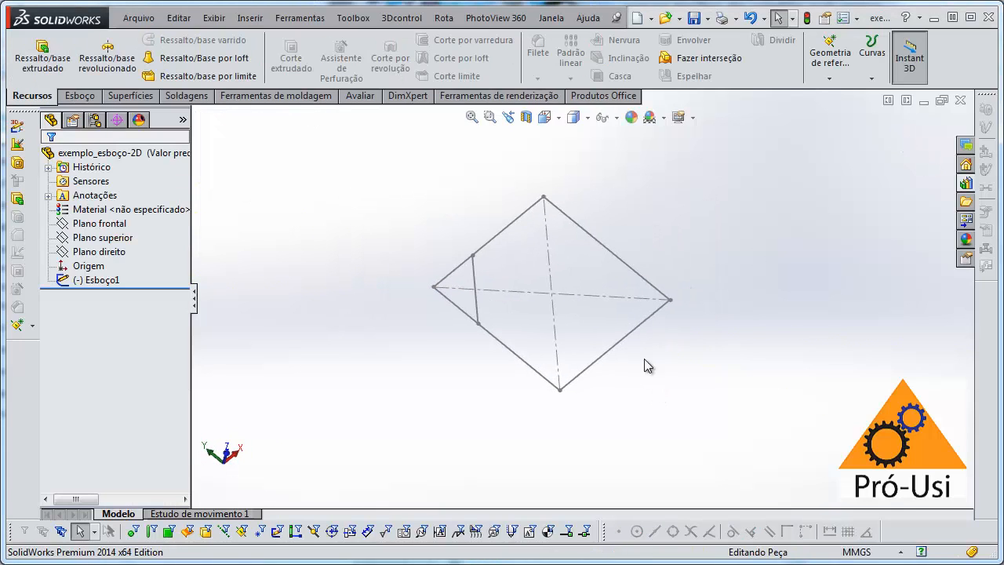
# - Switch to the exemplo_esboço-3D part and examine the cube-shaped 3DSketch1 from several angles
pyautogui.hotkey('ctrl', 'Tab')
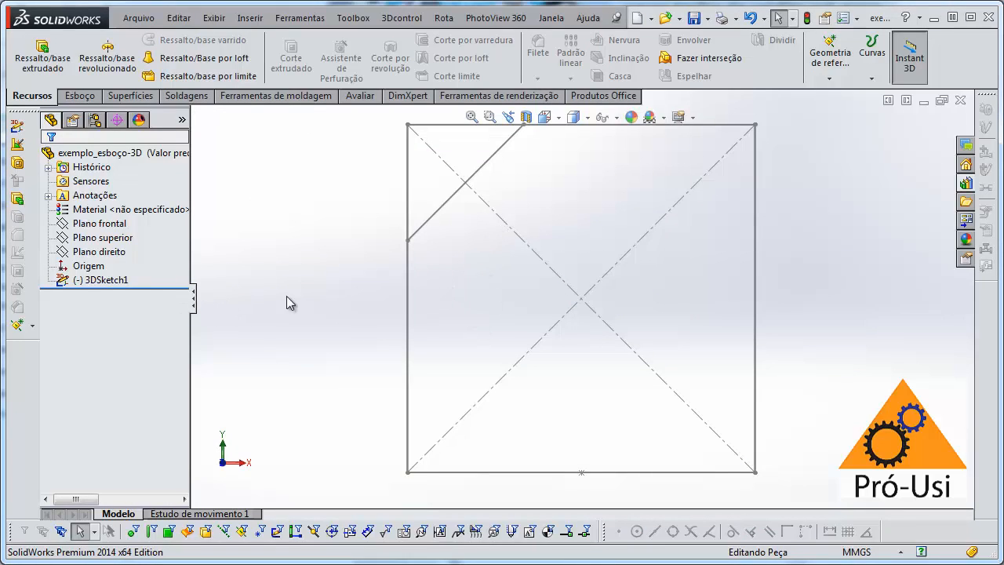
pyautogui.click(100, 280)
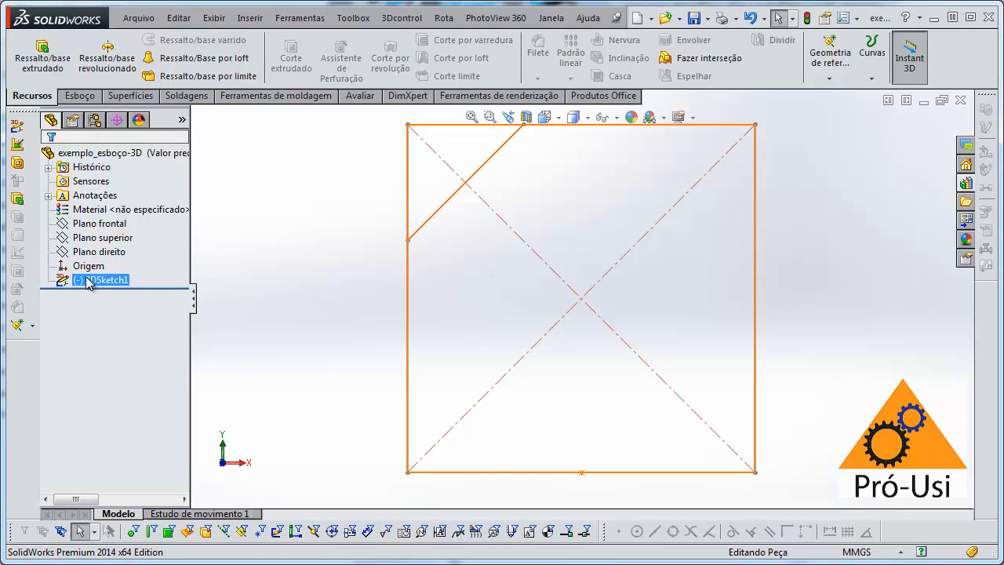
pyautogui.press('Escape')
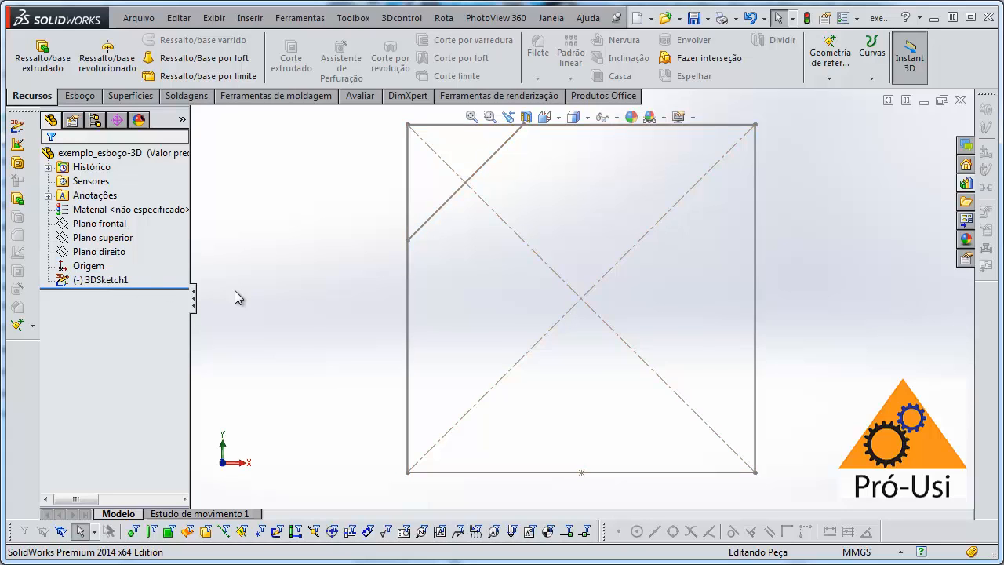
pyautogui.moveTo(235, 293)
pyautogui.mouseDown(button='middle')
pyautogui.moveTo(303, 325)
pyautogui.moveTo(327, 293)
pyautogui.moveTo(347, 308)
pyautogui.moveTo(355, 342)
pyautogui.mouseUp(button='middle')
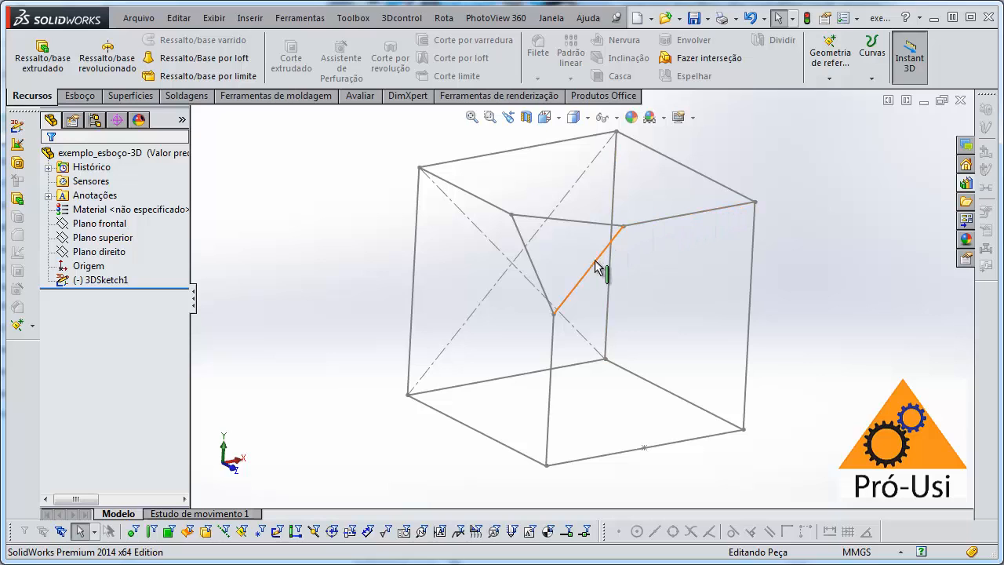
pyautogui.moveTo(569, 250)
pyautogui.mouseDown(button='middle')
pyautogui.moveTo(598, 285)
pyautogui.moveTo(589, 280)
pyautogui.moveTo(594, 255)
pyautogui.moveTo(586, 276)
pyautogui.mouseUp(button='middle')
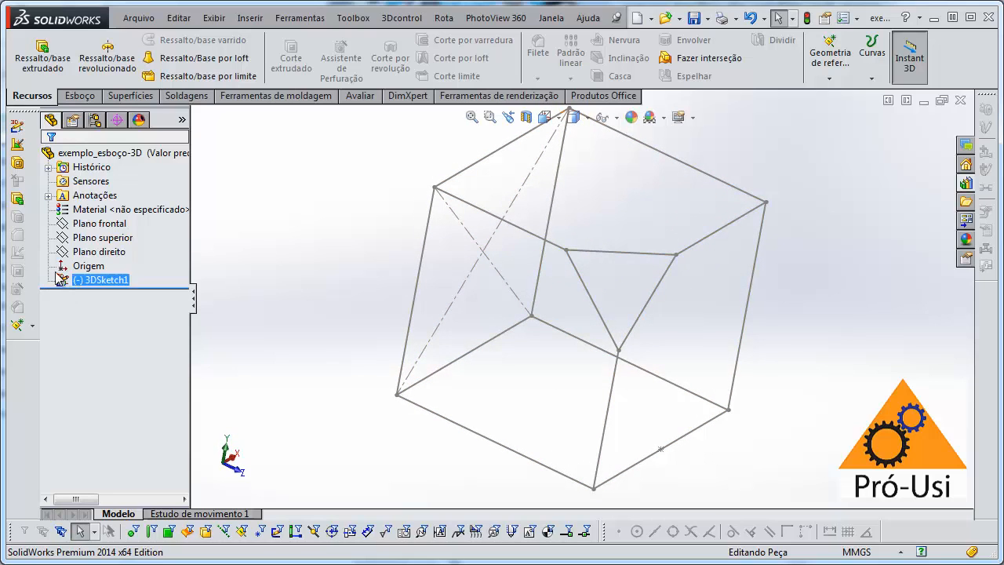
# - Try moving the cube's upper rear vertex in 3DSketch1 to about X -98.85, Y 130.51, Z -172.51 mm, and discard the sketch changes
pyautogui.click(101, 280)
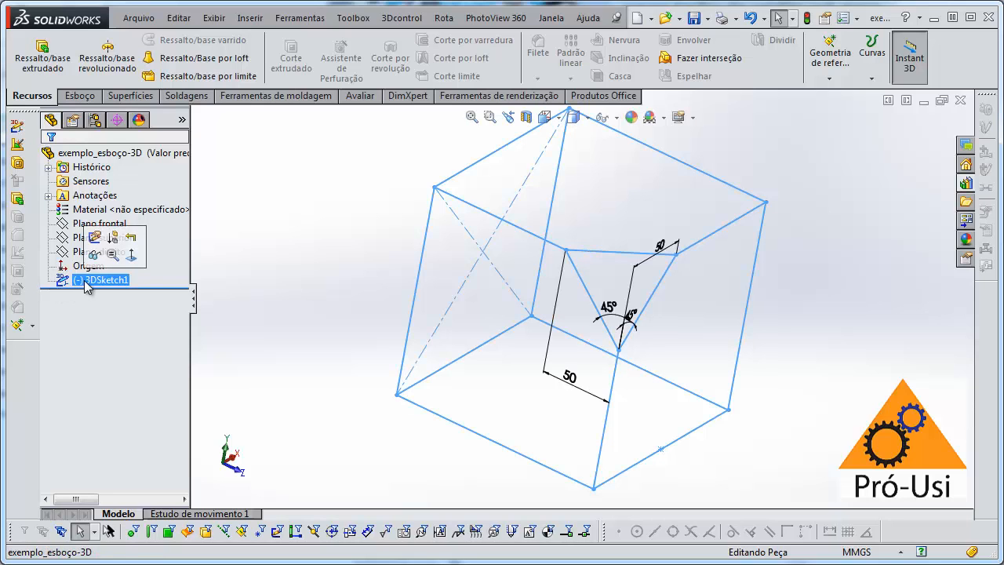
pyautogui.click(92, 244)
pyautogui.moveTo(357, 263)
pyautogui.mouseDown(button='middle')
pyautogui.moveTo(416, 274)
pyautogui.moveTo(397, 275)
pyautogui.moveTo(406, 231)
pyautogui.mouseUp(button='middle')
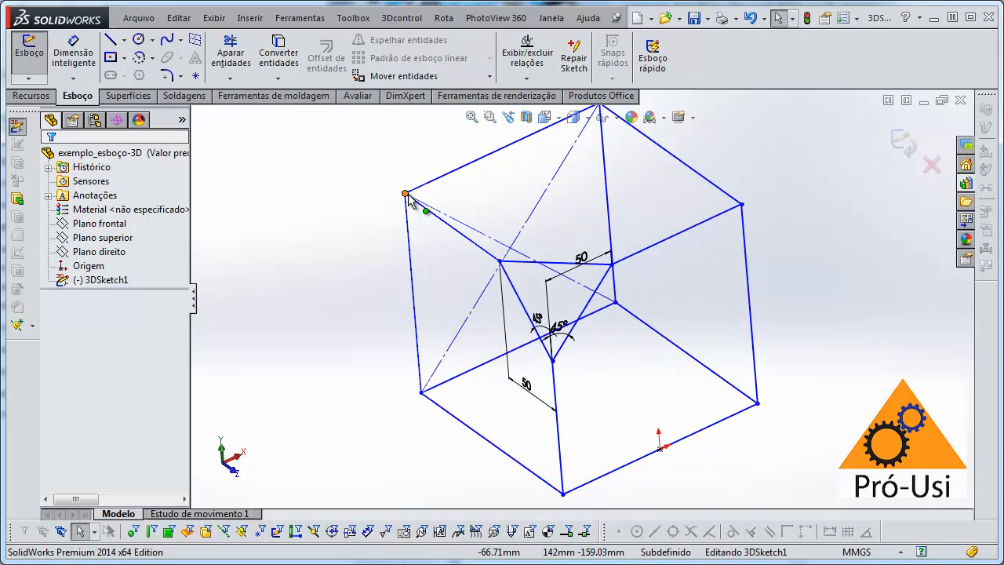
pyautogui.scroll(-3, 413, 195)
pyautogui.moveTo(449, 225)
pyautogui.mouseDown()
pyautogui.moveTo(426, 246)
pyautogui.moveTo(372, 225)
pyautogui.moveTo(361, 234)
pyautogui.moveTo(382, 231)
pyautogui.moveTo(378, 194)
pyautogui.moveTo(351, 174)
pyautogui.mouseUp()
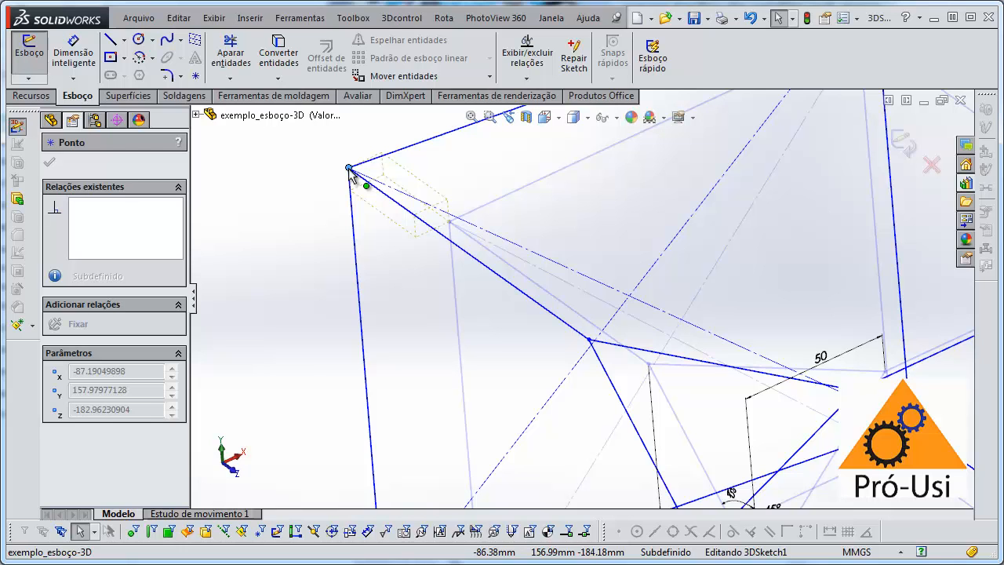
pyautogui.moveTo(351, 174)
pyautogui.mouseDown()
pyautogui.moveTo(342, 293)
pyautogui.moveTo(349, 282)
pyautogui.mouseUp()
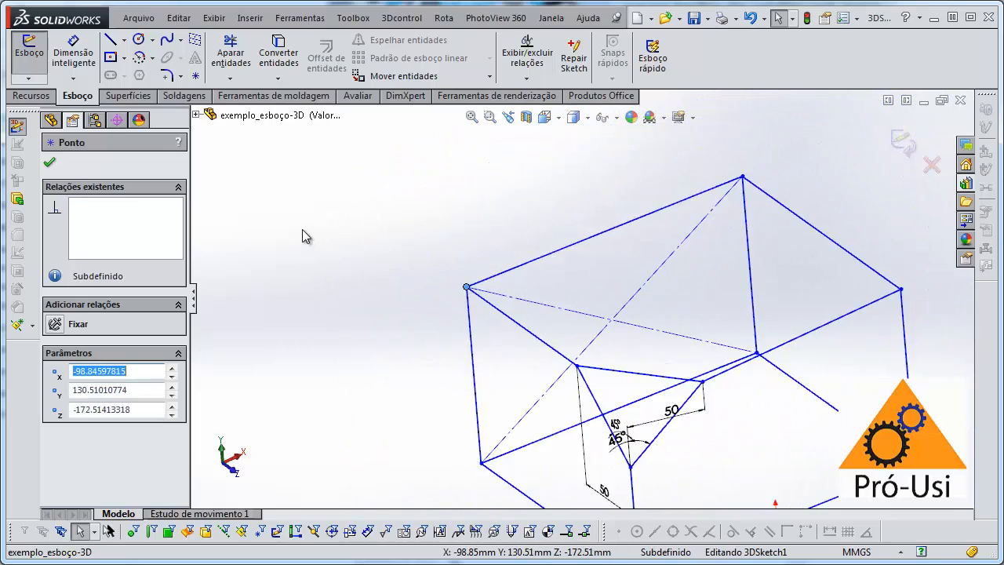
pyautogui.moveTo(306, 237)
pyautogui.mouseDown(button='middle')
pyautogui.moveTo(460, 321)
pyautogui.moveTo(463, 291)
pyautogui.moveTo(433, 269)
pyautogui.moveTo(470, 285)
pyautogui.moveTo(479, 307)
pyautogui.moveTo(484, 275)
pyautogui.mouseUp(button='middle')
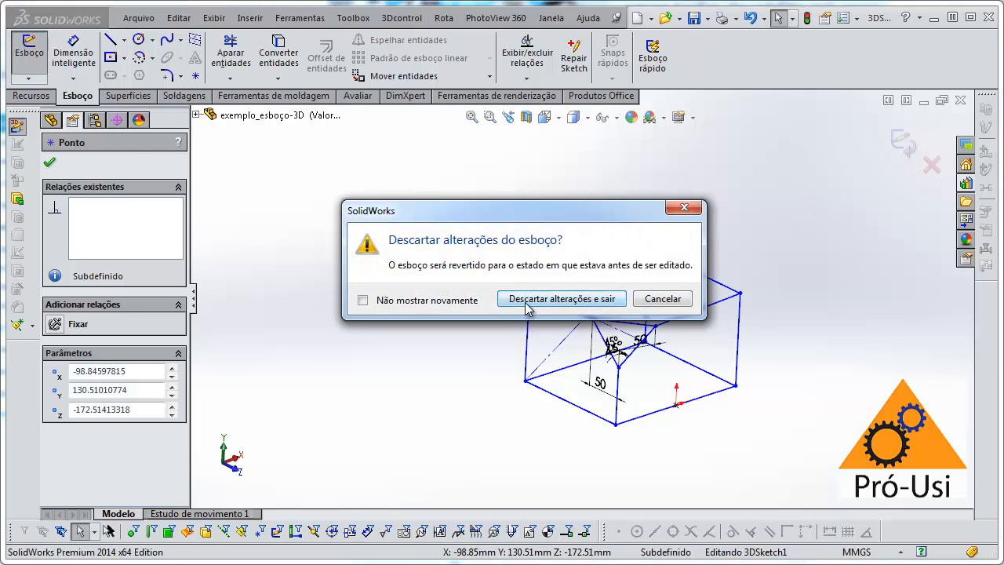
pyautogui.click(541, 299)
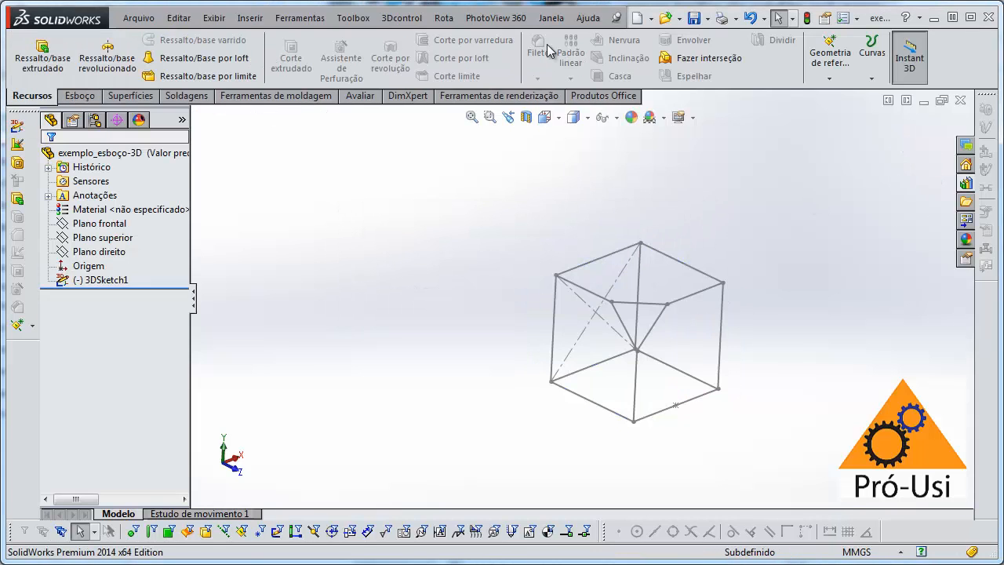
# - Switch to the exemplo_esboço-2Dcomo3D part, show its feature tree, and view the wireframe cube at an angle
pyautogui.click(551, 17)
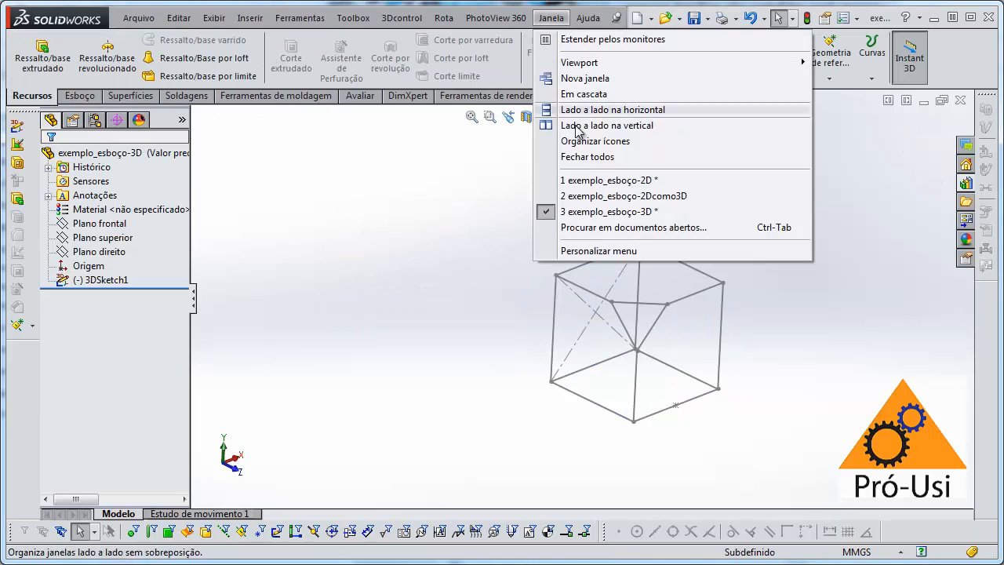
pyautogui.click(597, 196)
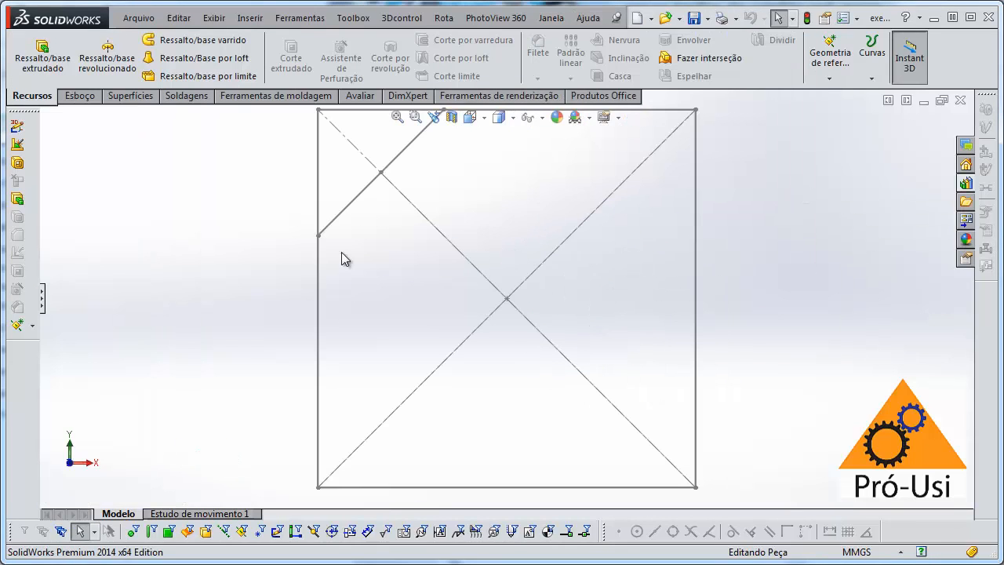
pyautogui.click(45, 297)
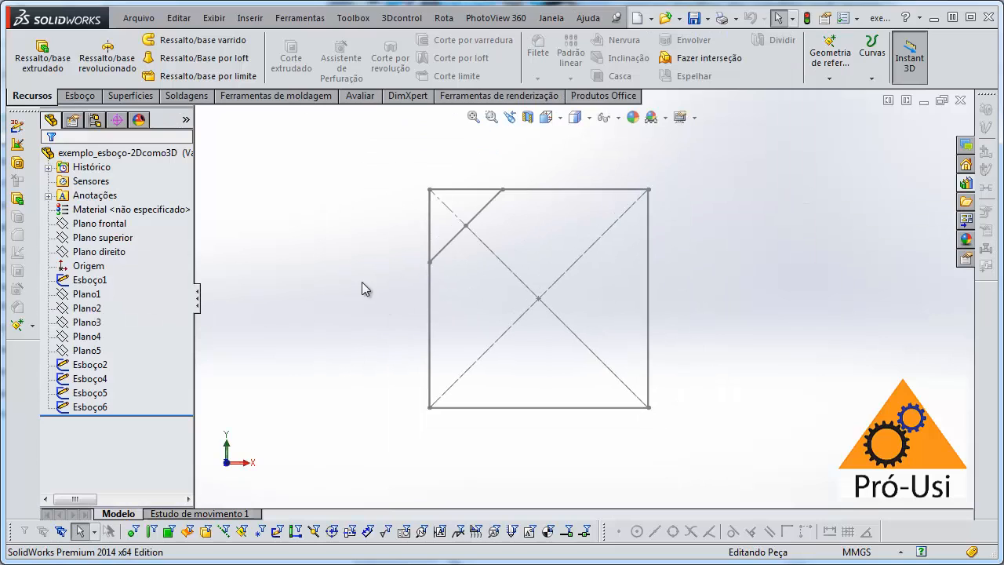
pyautogui.moveTo(366, 287)
pyautogui.mouseDown(button='middle')
pyautogui.moveTo(361, 274)
pyautogui.moveTo(390, 311)
pyautogui.moveTo(387, 354)
pyautogui.mouseUp(button='middle')
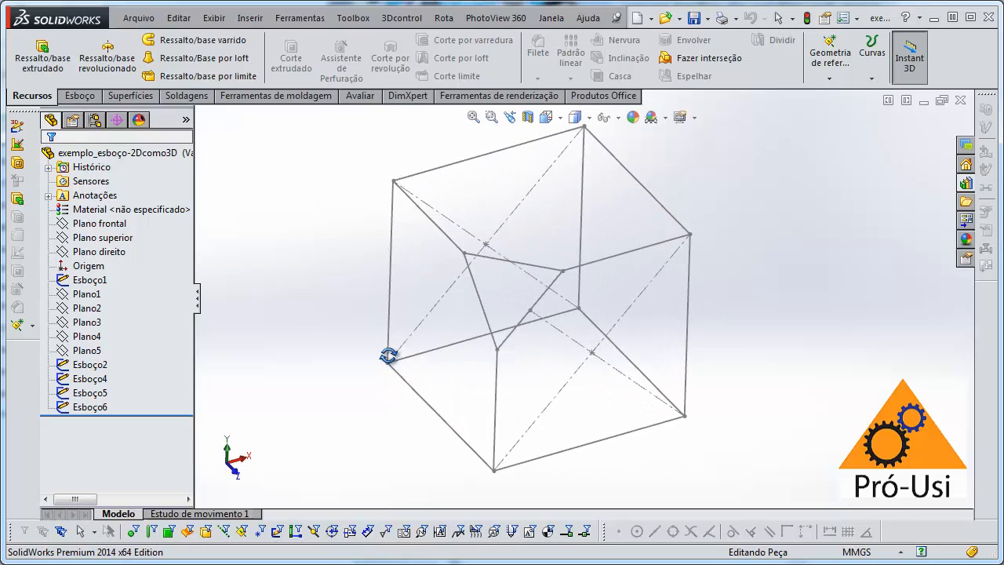
# - Examine which cube edges belong to each of the 2D sketches Esboço1, Esboço2, Esboço4, Esboço5 and Esboço6
pyautogui.click(93, 367)
pyautogui.click(93, 380)
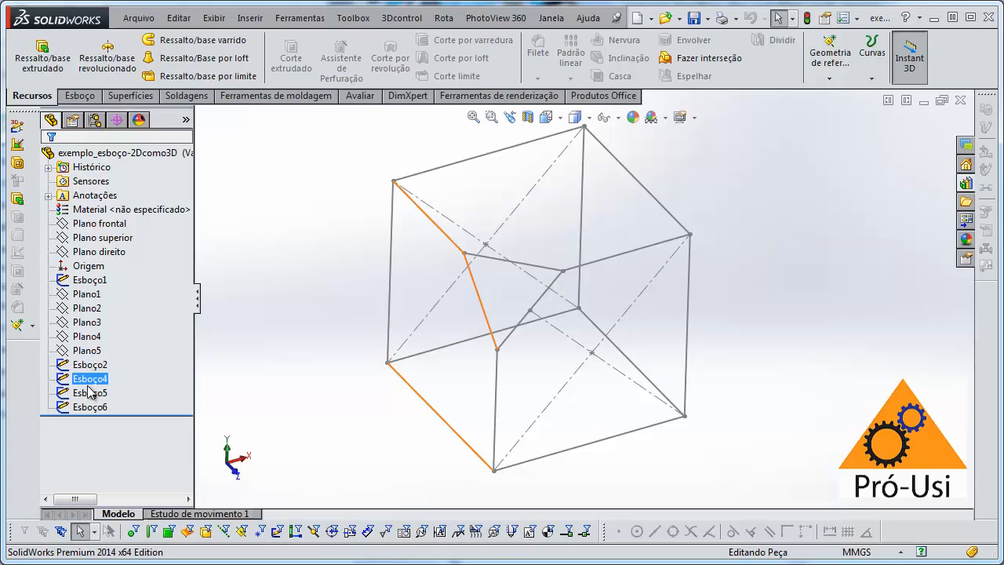
pyautogui.click(92, 393)
pyautogui.click(91, 407)
pyautogui.click(88, 381)
pyautogui.click(91, 366)
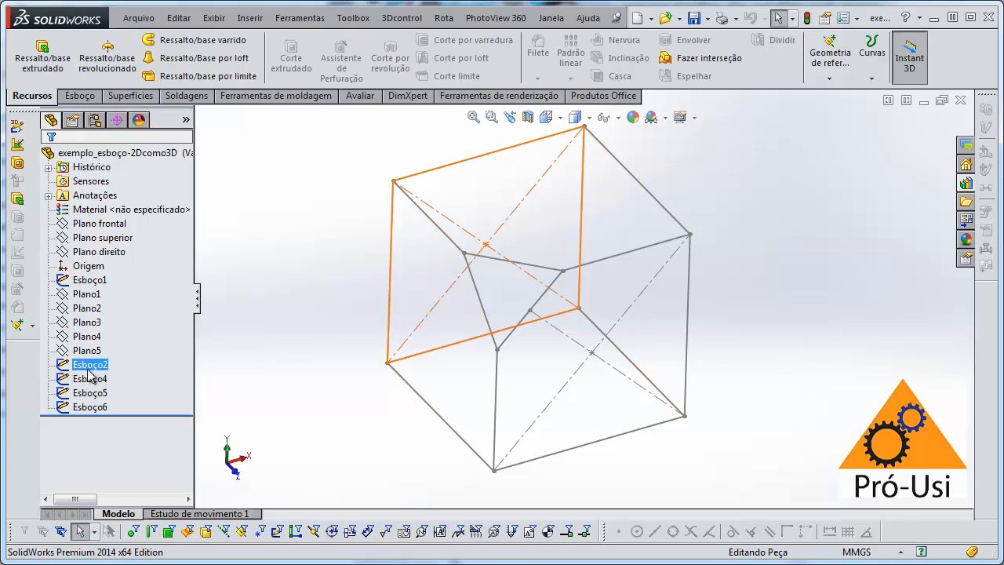
pyautogui.click(89, 280)
# - Examine where the reference planes Plano1 to Plano5 lie on the wireframe cube and how Esboço2 relates to them
pyautogui.click(86, 294)
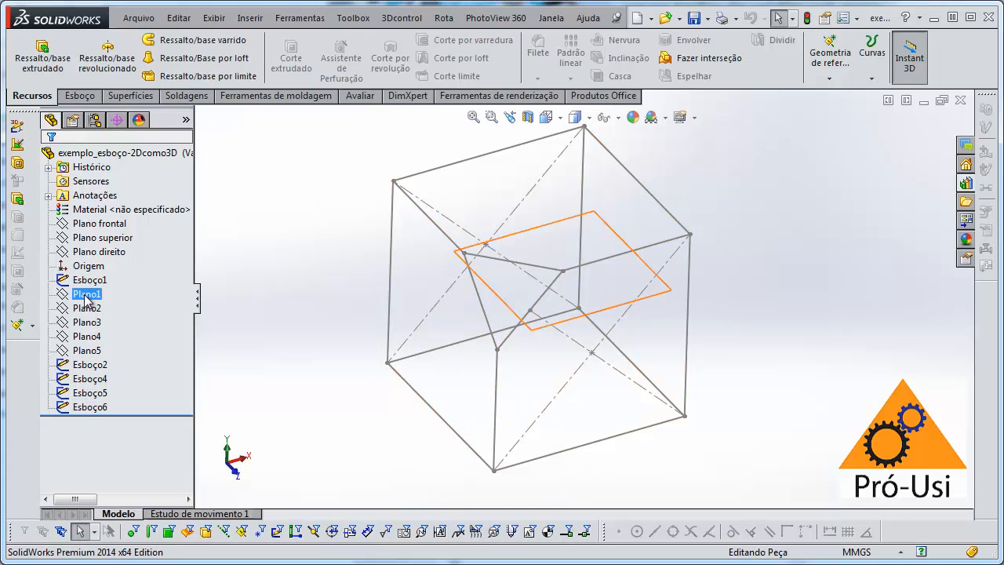
pyautogui.click(87, 307)
pyautogui.click(87, 322)
pyautogui.click(87, 336)
pyautogui.click(85, 351)
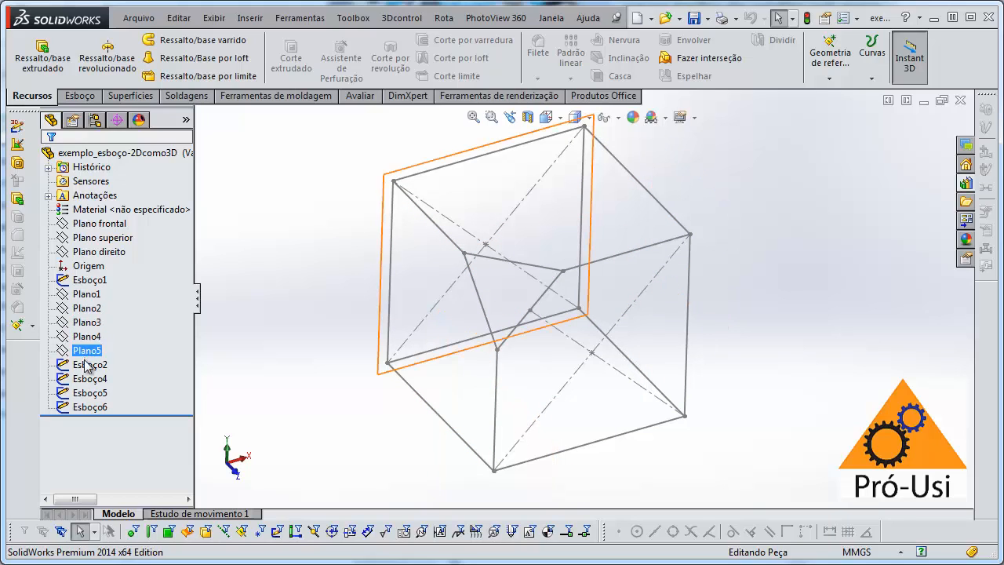
pyautogui.click(87, 365)
pyautogui.click(313, 347)
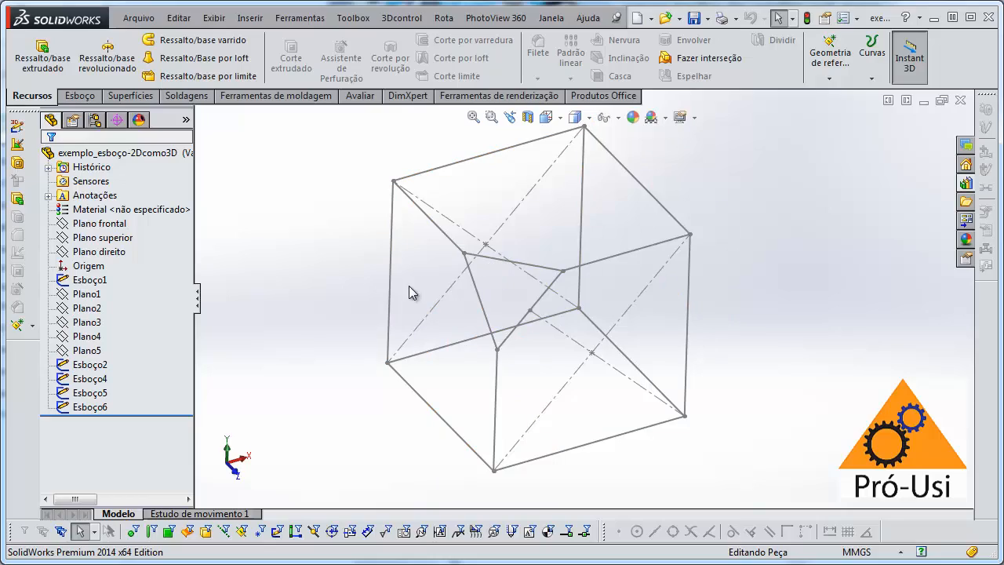
pyautogui.moveTo(410, 291); pyautogui.dragTo(439, 306, button='middle')
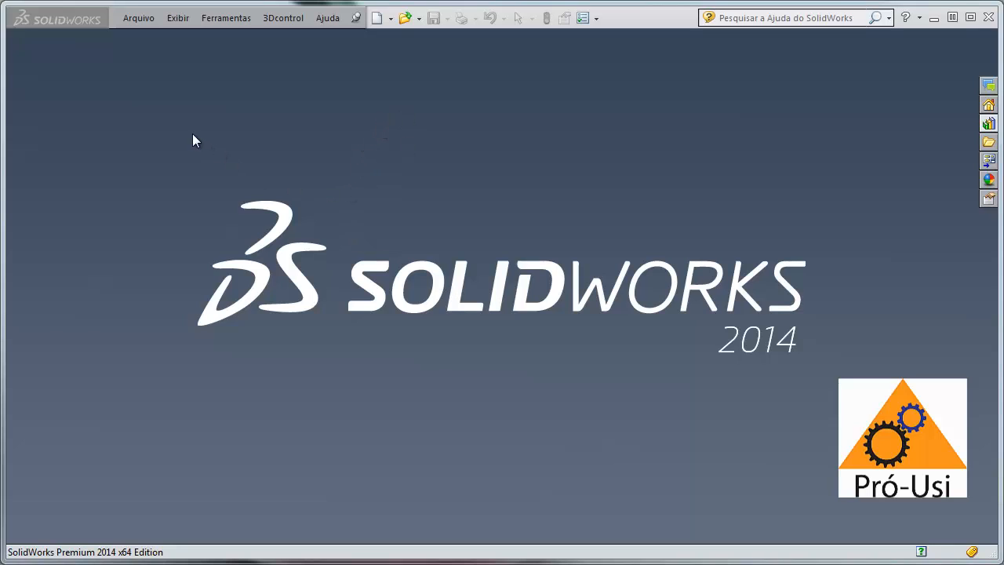
# - Create a new part document (Peça)
pyautogui.click(135, 18)
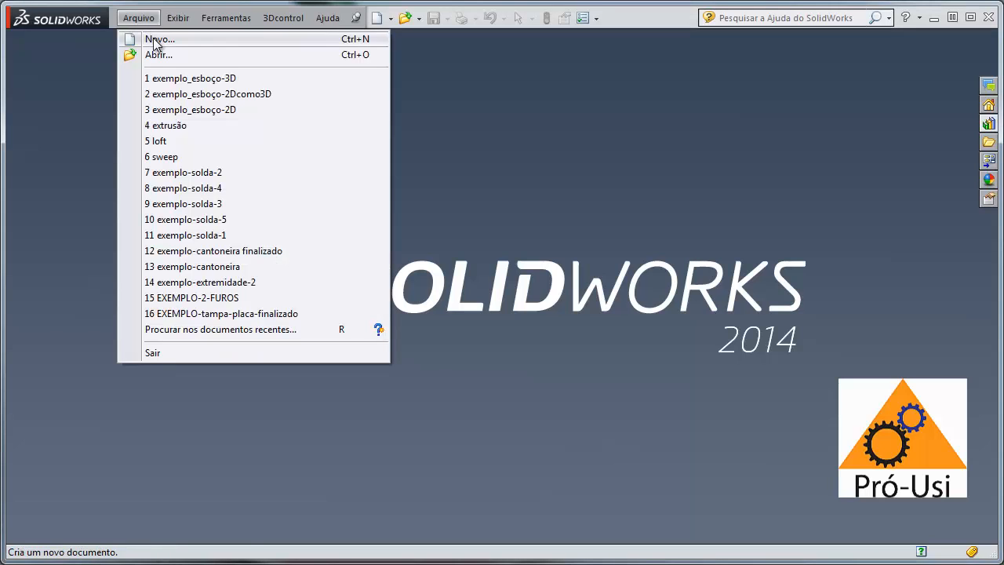
pyautogui.click(140, 39)
pyautogui.moveTo(466, 112); pyautogui.dragTo(419, 113)
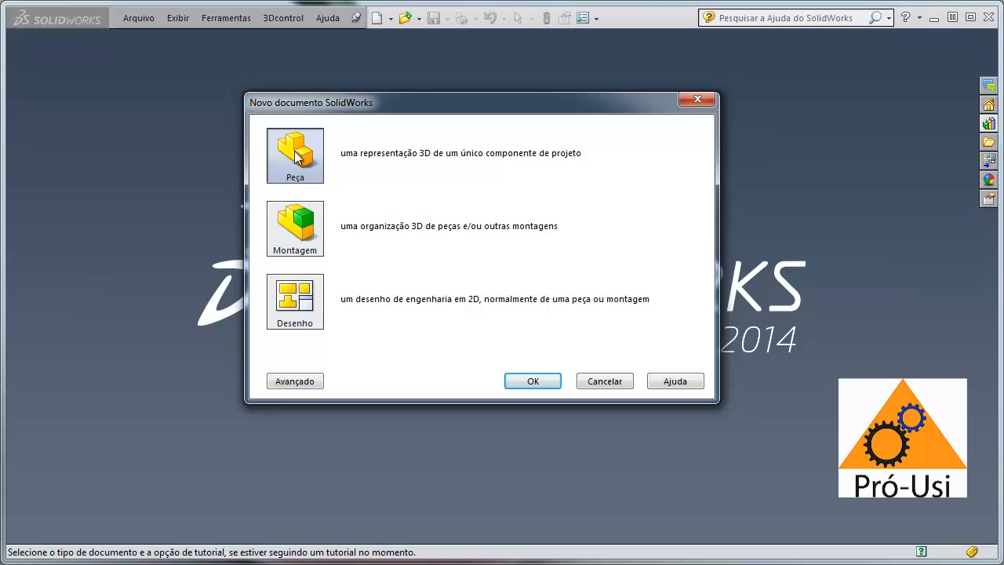
pyautogui.click(534, 381)
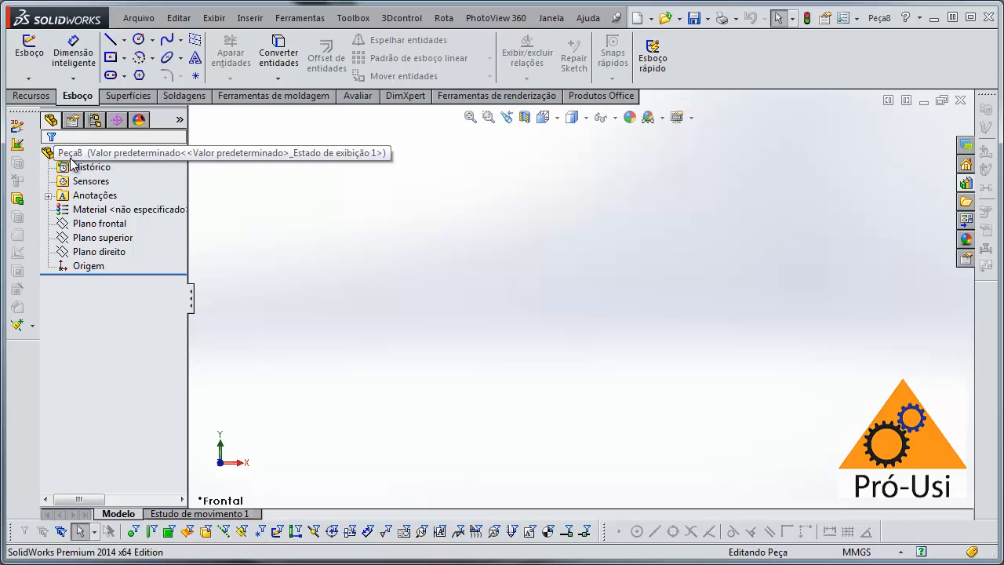
# - Examine the new part's default tree items, including Histórico, Anotações, the frontal, superior and direito planes, and Origem
pyautogui.click(46, 157)
pyautogui.click(91, 167)
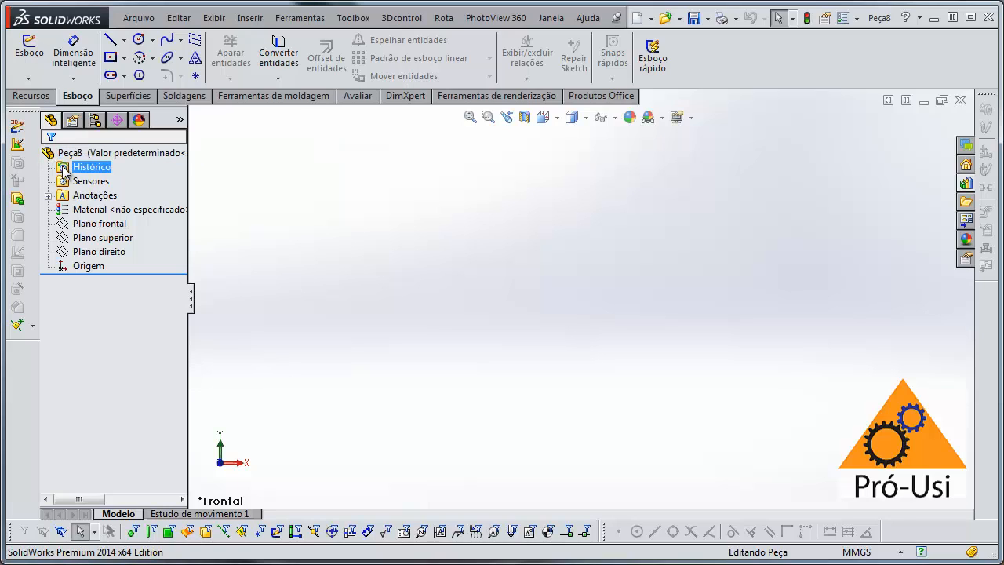
pyautogui.click(94, 195)
pyautogui.click(99, 224)
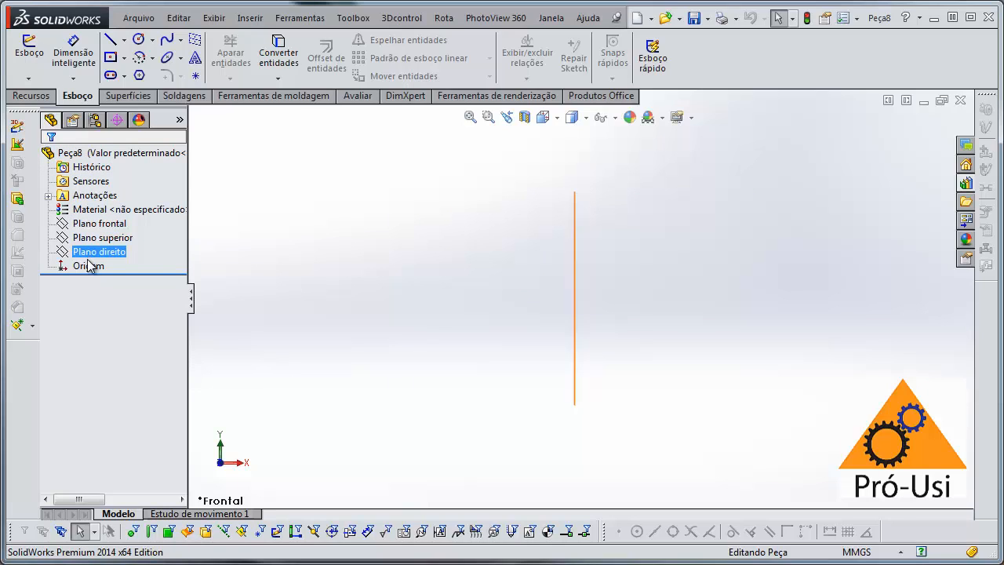
pyautogui.click(92, 238)
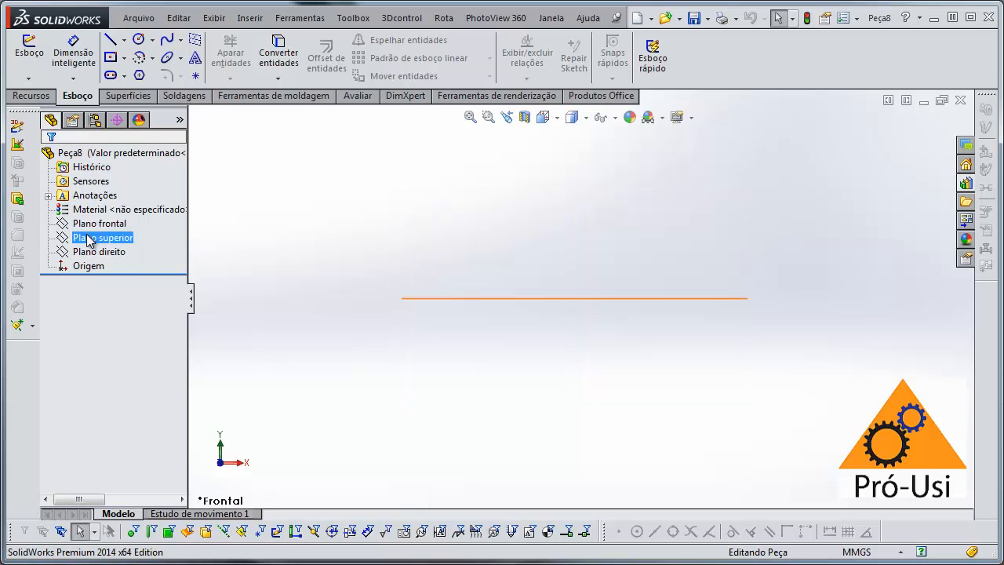
pyautogui.click(93, 251)
pyautogui.click(88, 266)
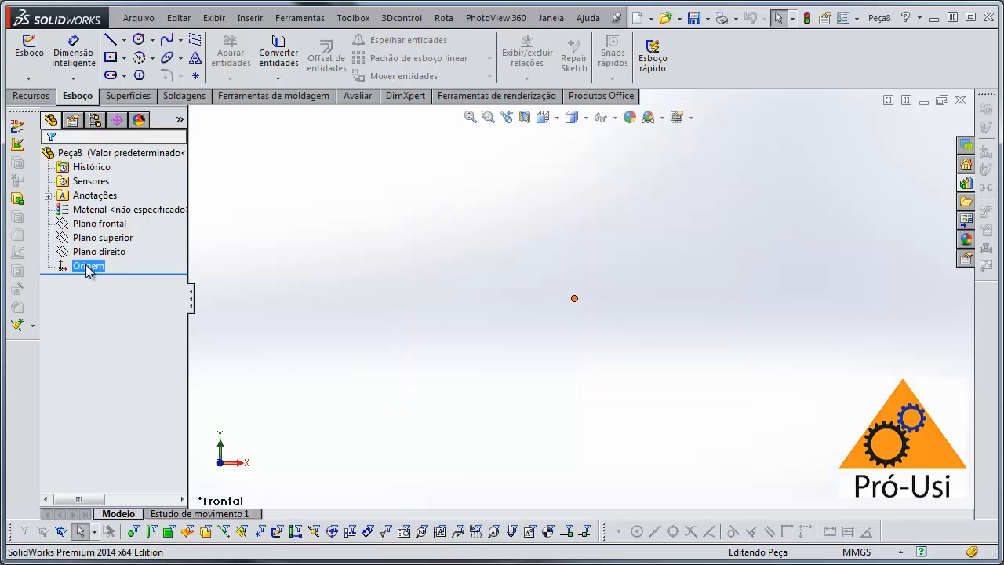
pyautogui.click(94, 224)
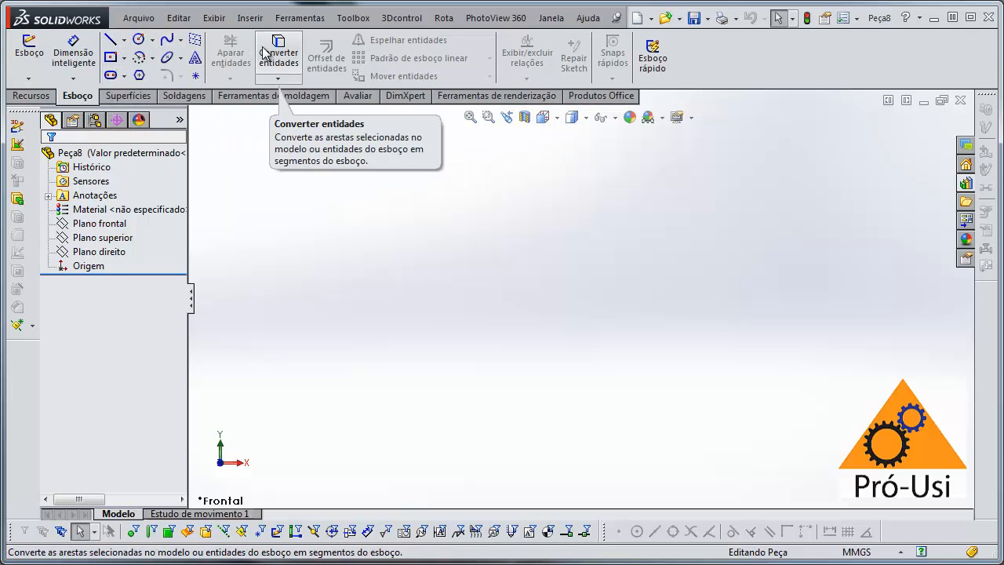
# - Start a new 2D sketch on Plano frontal
pyautogui.click(33, 80)
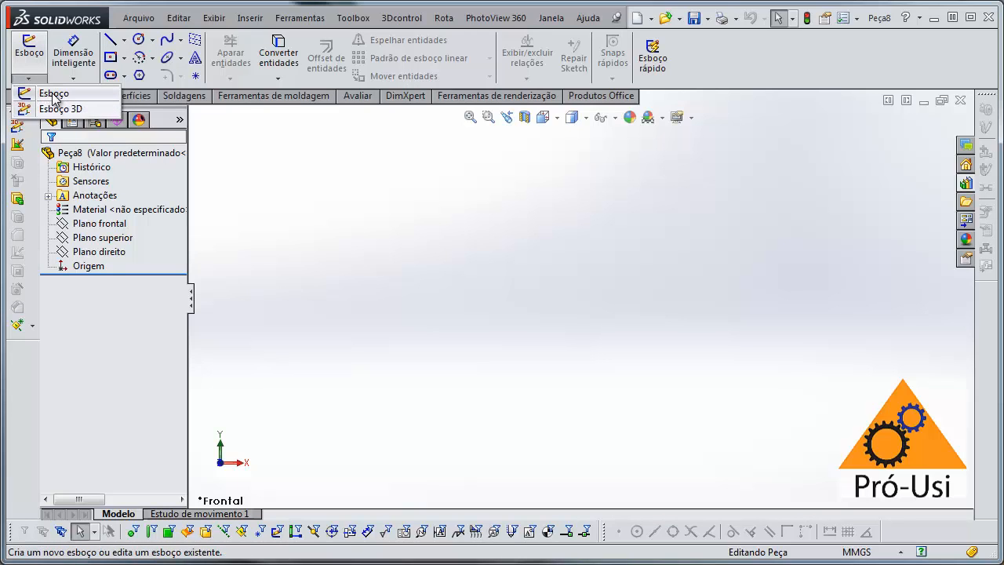
pyautogui.click(55, 94)
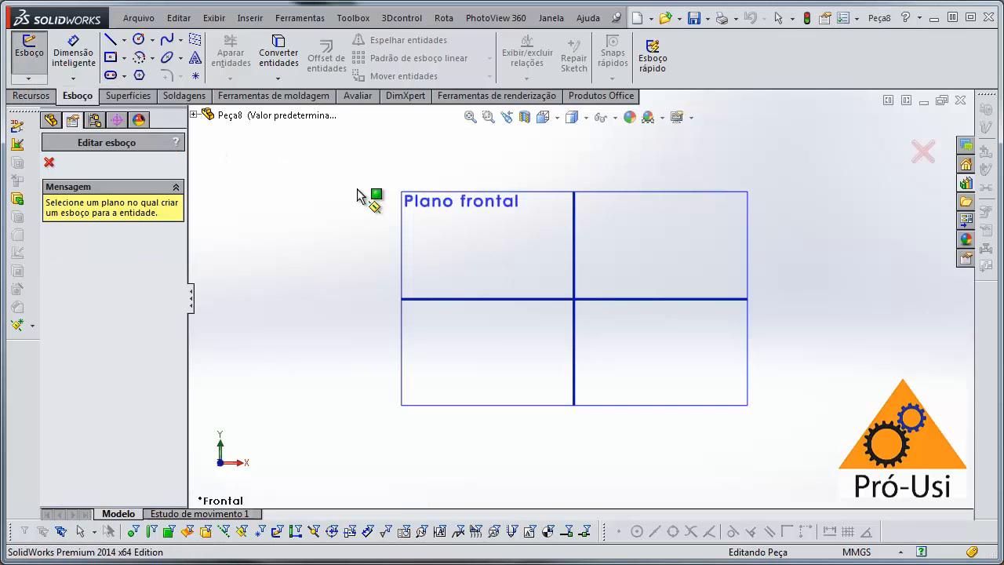
pyautogui.click(462, 226)
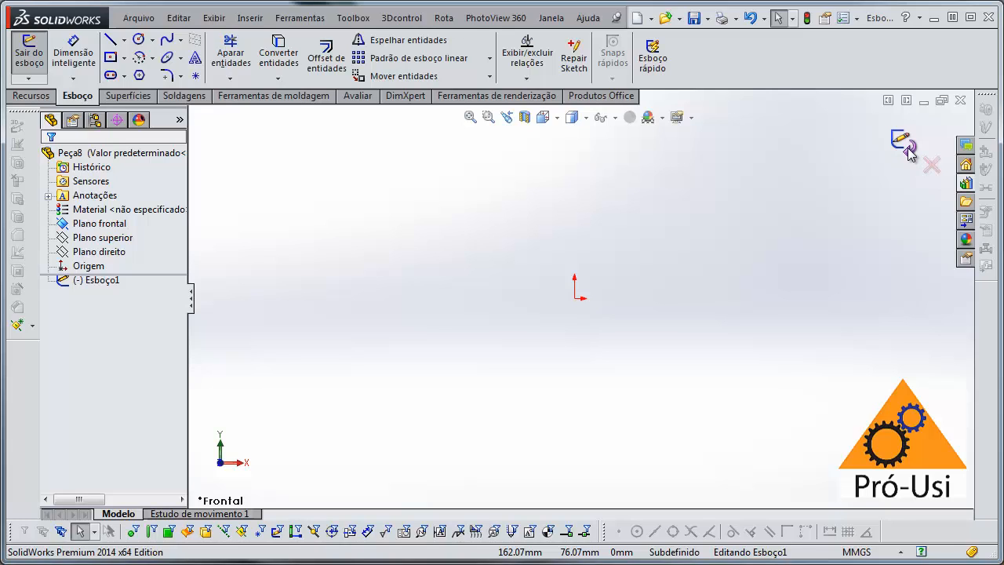
# - Sketch a centre rectangle from the origin and exit the sketch, discarding its changes
pyautogui.click(110, 57)
pyautogui.click(575, 298)
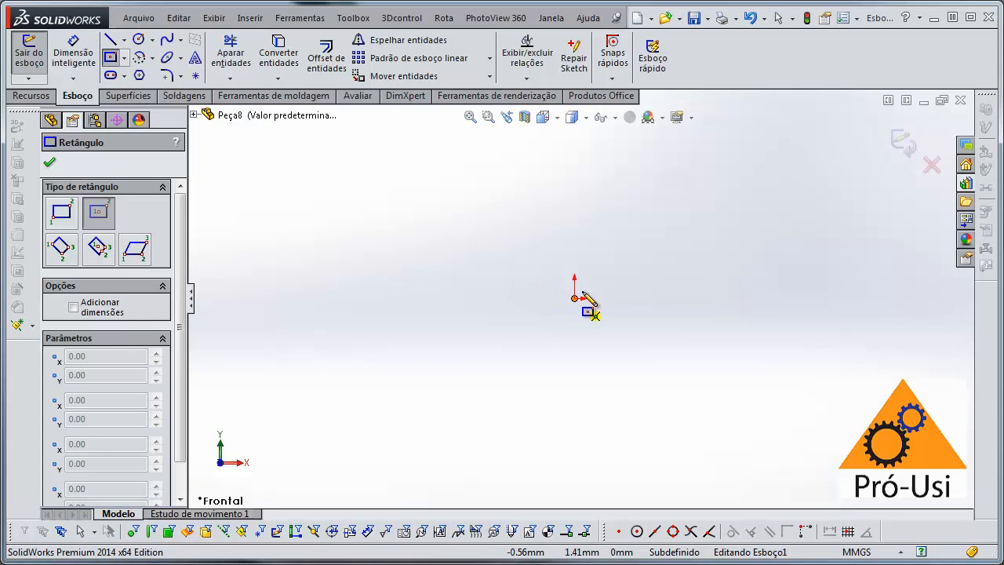
pyautogui.click(724, 196)
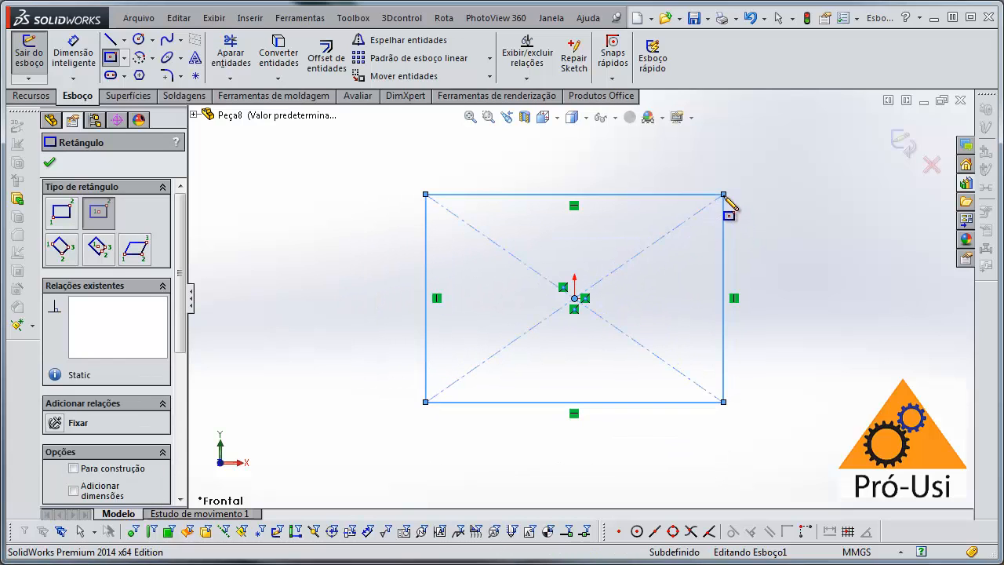
pyautogui.press('Escape')
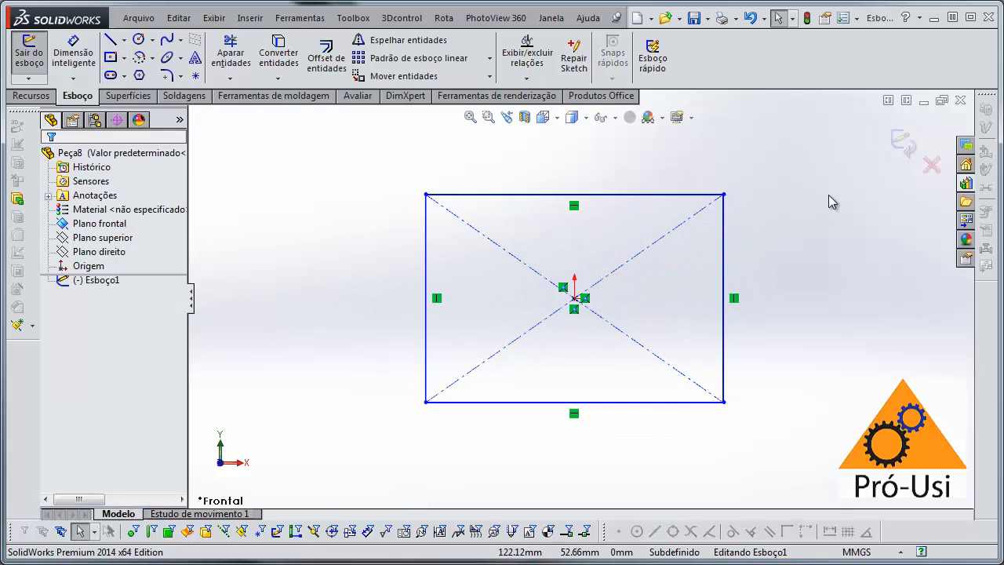
pyautogui.click(931, 167)
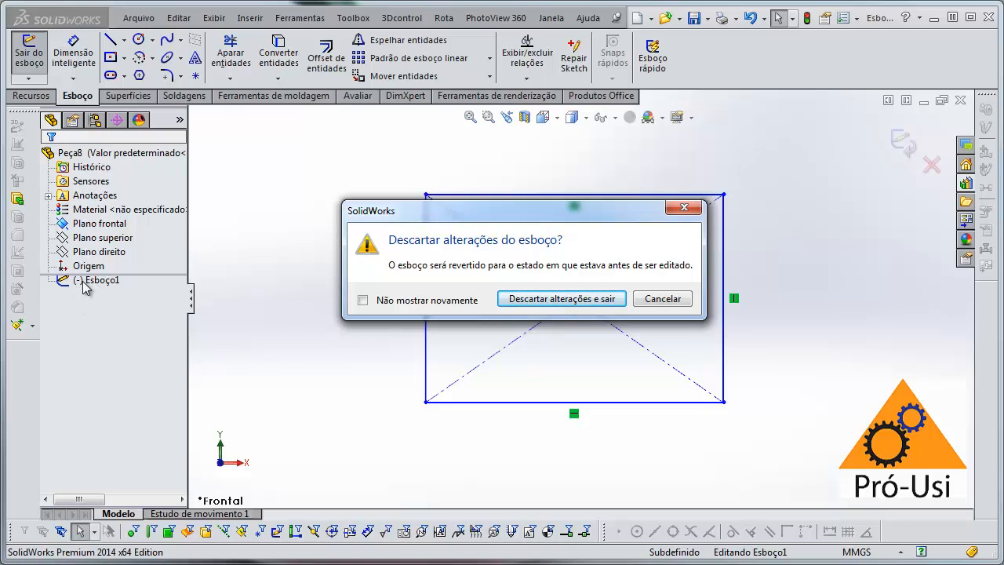
pyautogui.click(530, 299)
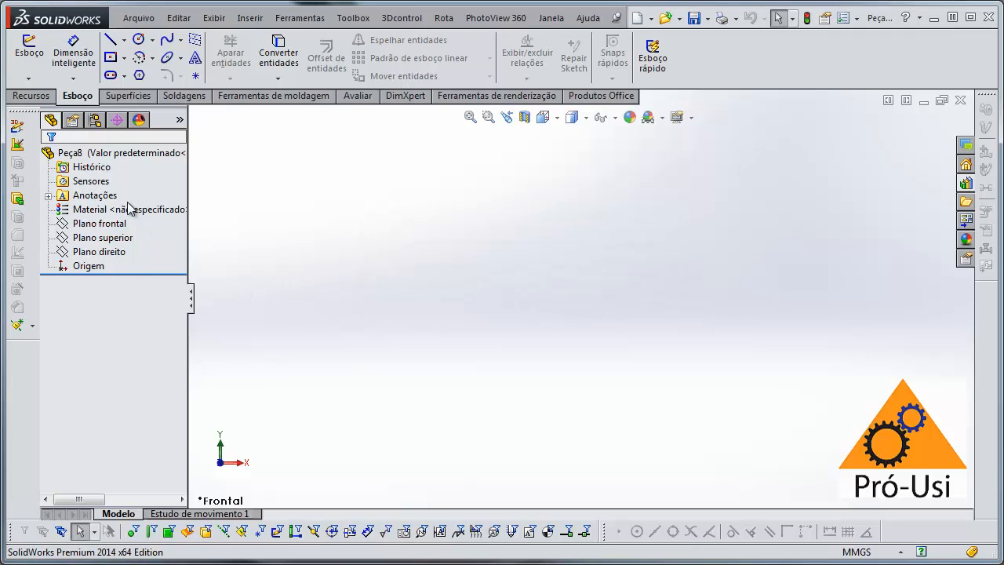
# - Sketch a circle about 165 mm in diameter centred on the origin of Plano frontal, and exit the sketch keeping its changes
pyautogui.click(24, 54)
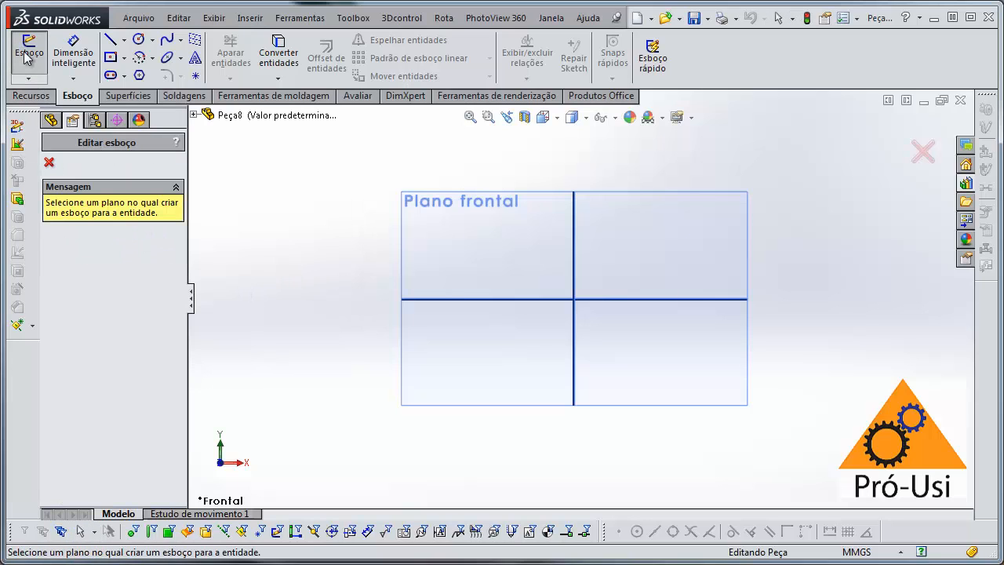
pyautogui.click(453, 238)
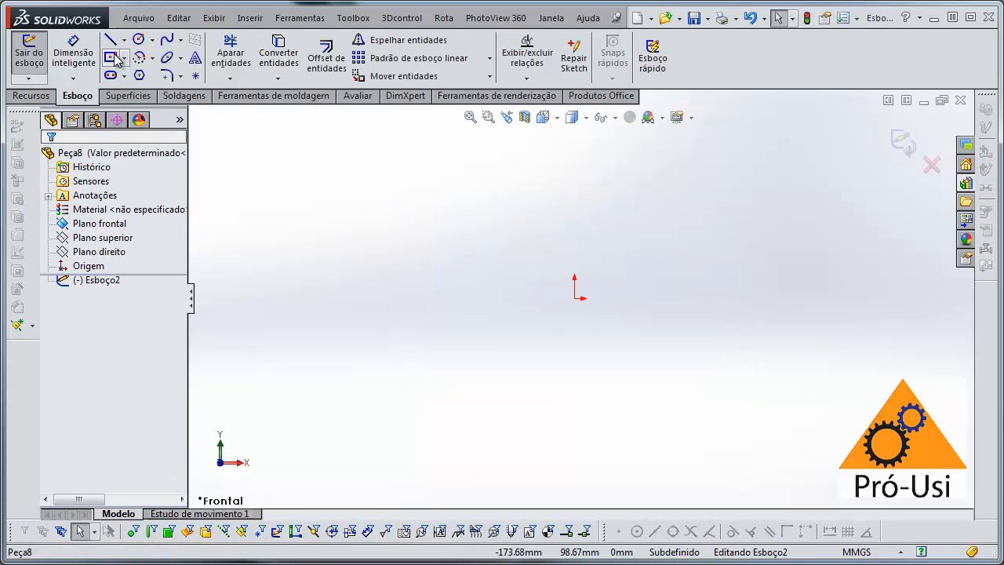
pyautogui.click(138, 39)
pyautogui.click(577, 297)
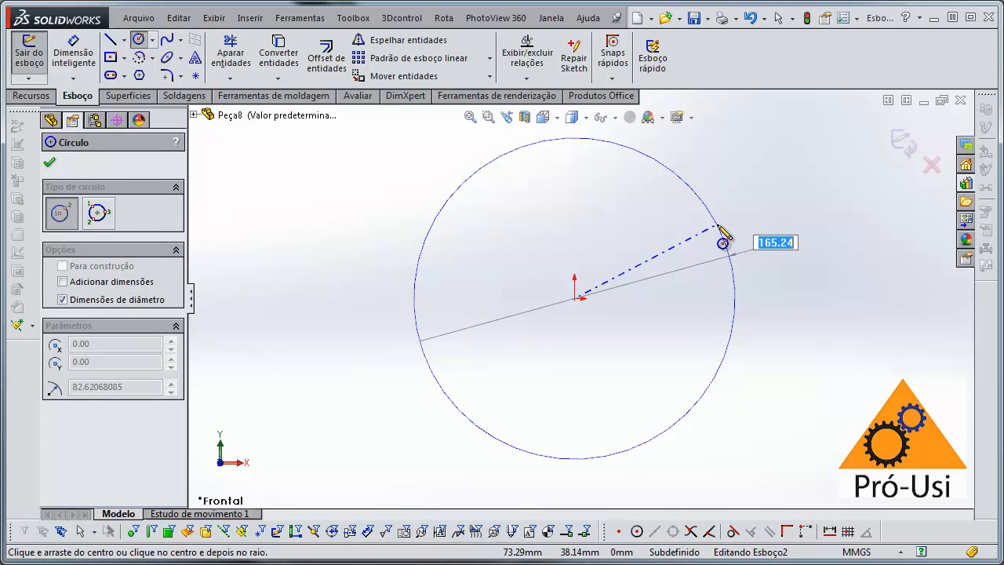
pyautogui.click(722, 237)
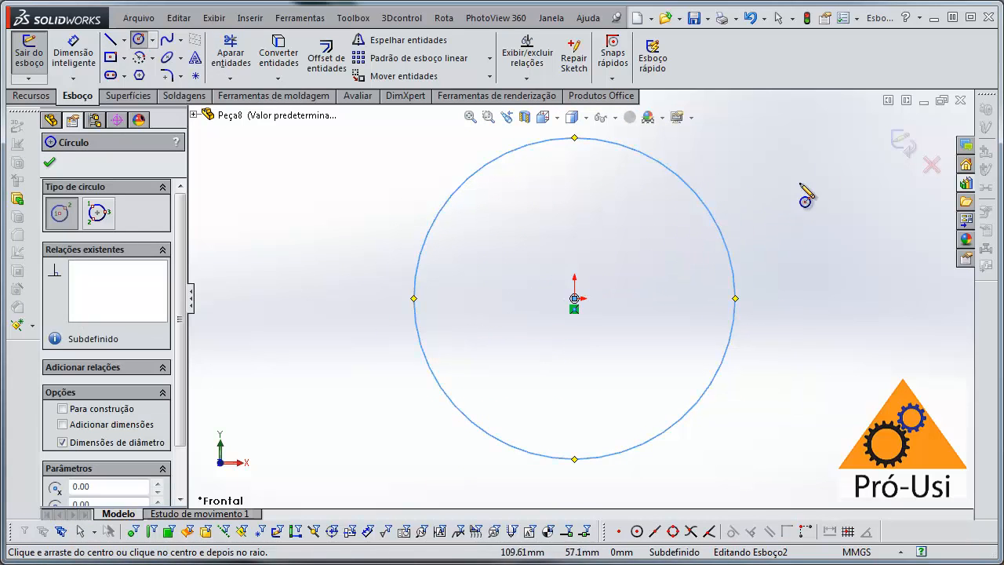
pyautogui.click(902, 149)
pyautogui.click(784, 334)
pyautogui.moveTo(659, 333); pyautogui.dragTo(664, 177, button='middle')
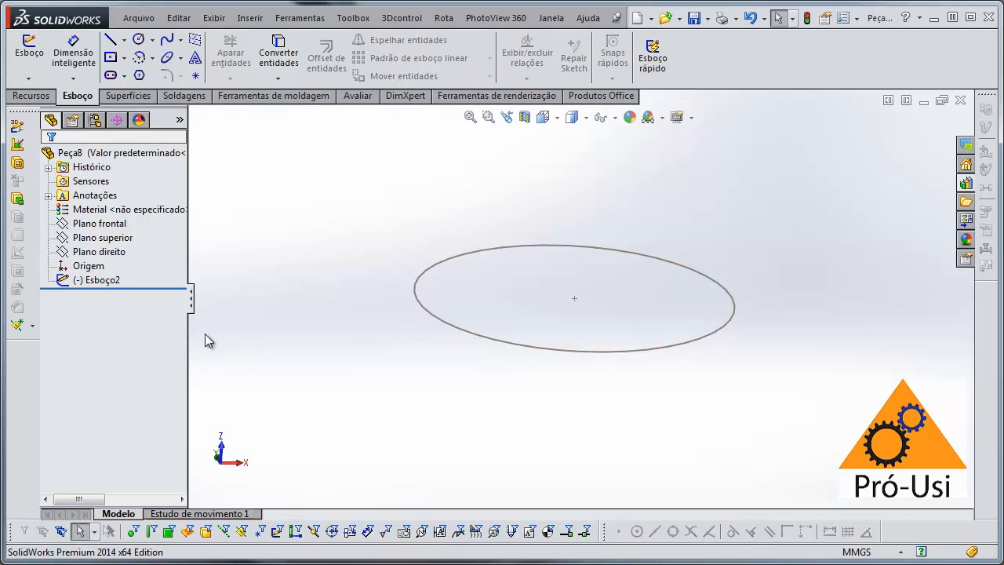
pyautogui.click(85, 281)
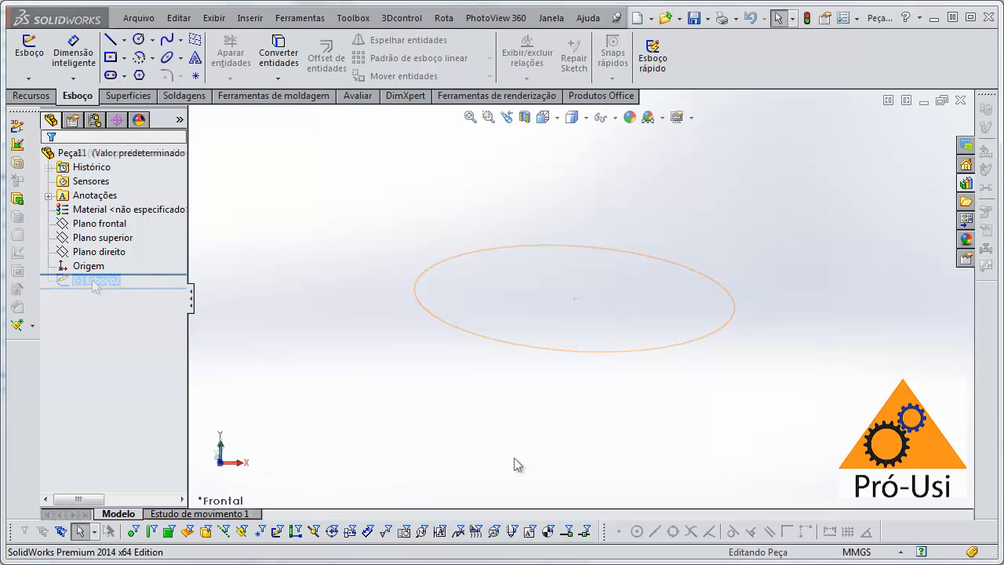
# - Start a 2D sketch on Plano frontal and draw a centre rectangle about 164 by 85 mm from the origin
pyautogui.click(29, 66)
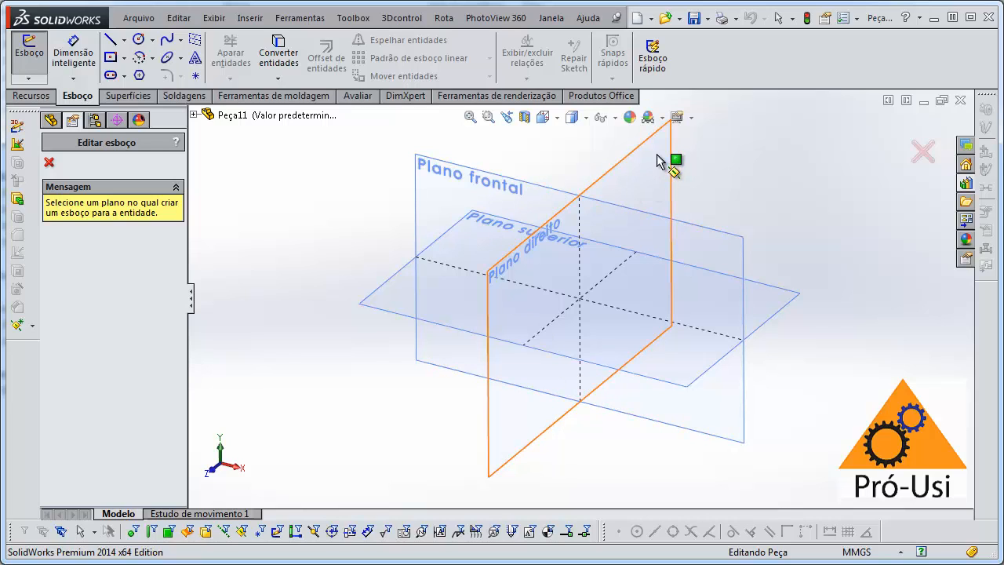
pyautogui.click(451, 186)
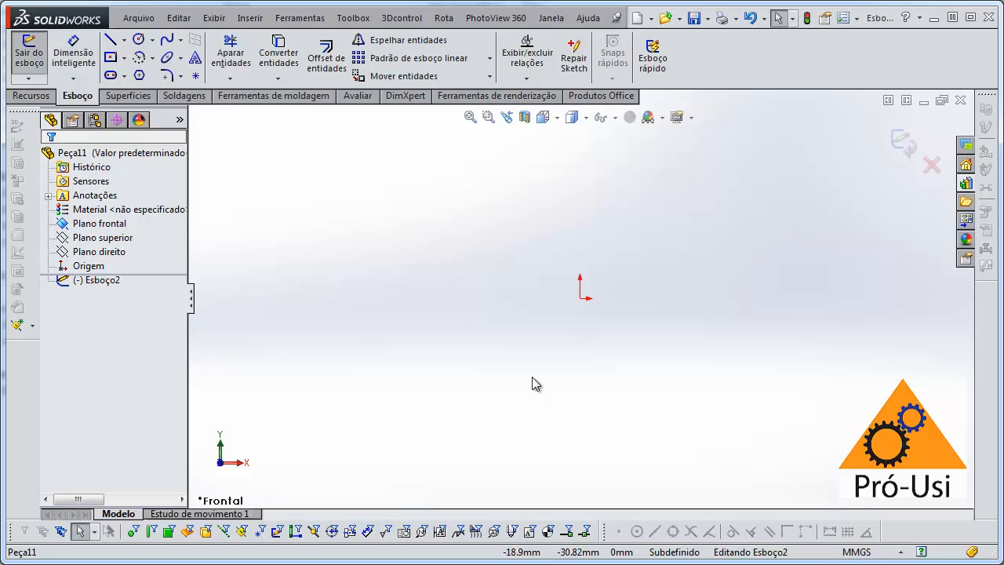
pyautogui.click(110, 59)
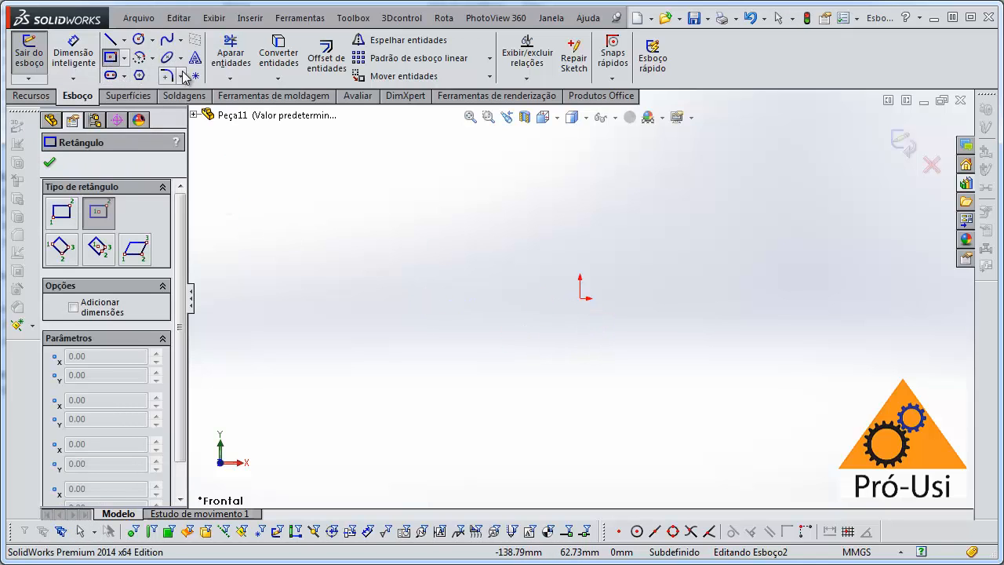
pyautogui.click(579, 298)
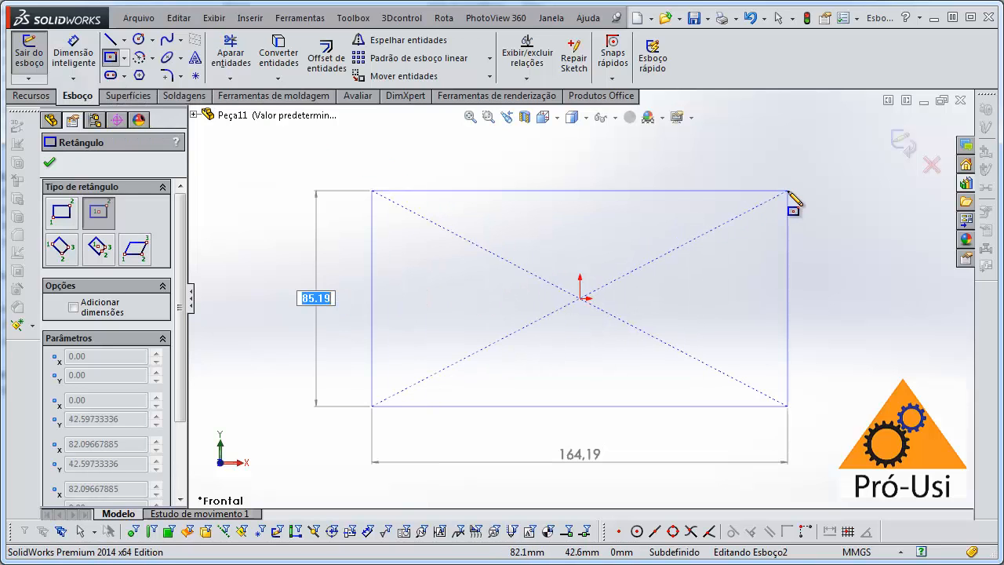
pyautogui.click(788, 192)
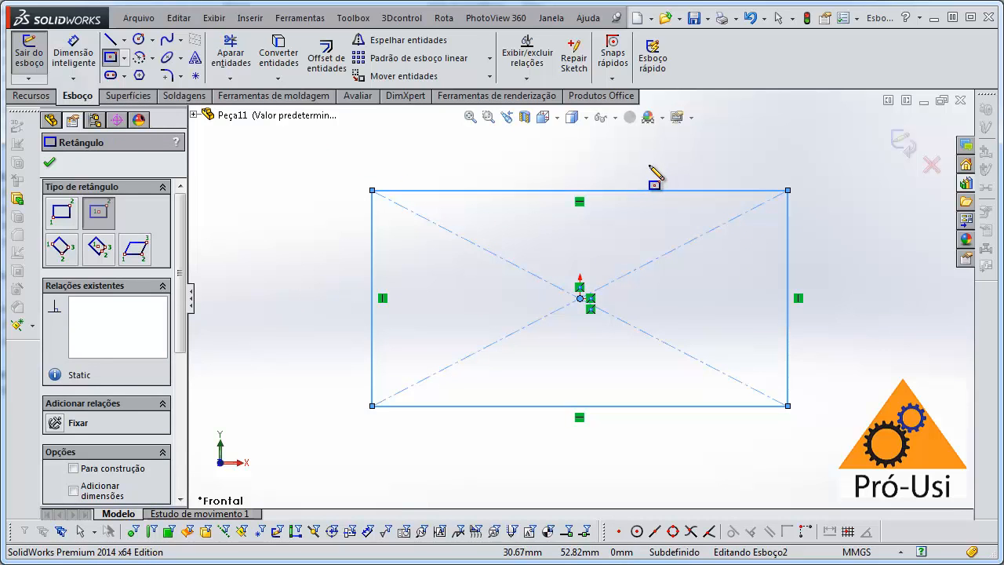
pyautogui.press('Escape')
pyautogui.press('Escape')
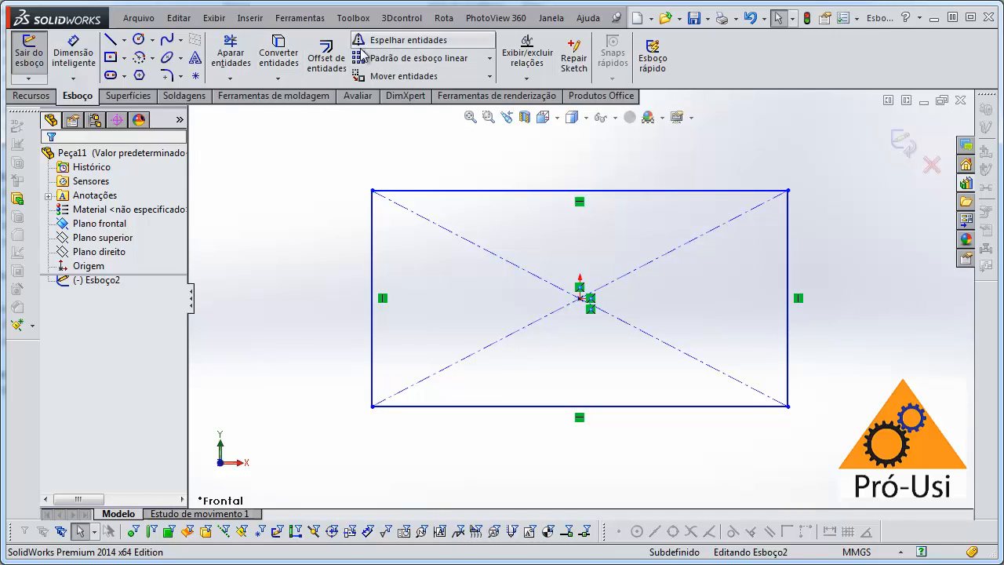
# - Offset the rectangle 10 mm inward as a full chain and exit the sketch keeping its changes
pyautogui.click(319, 56)
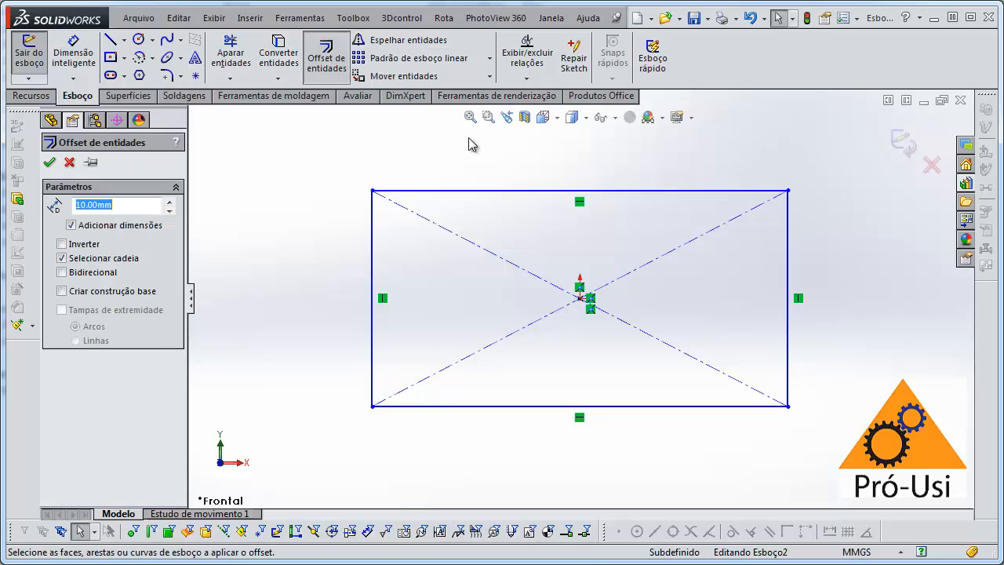
pyautogui.click(496, 190)
pyautogui.click(533, 225)
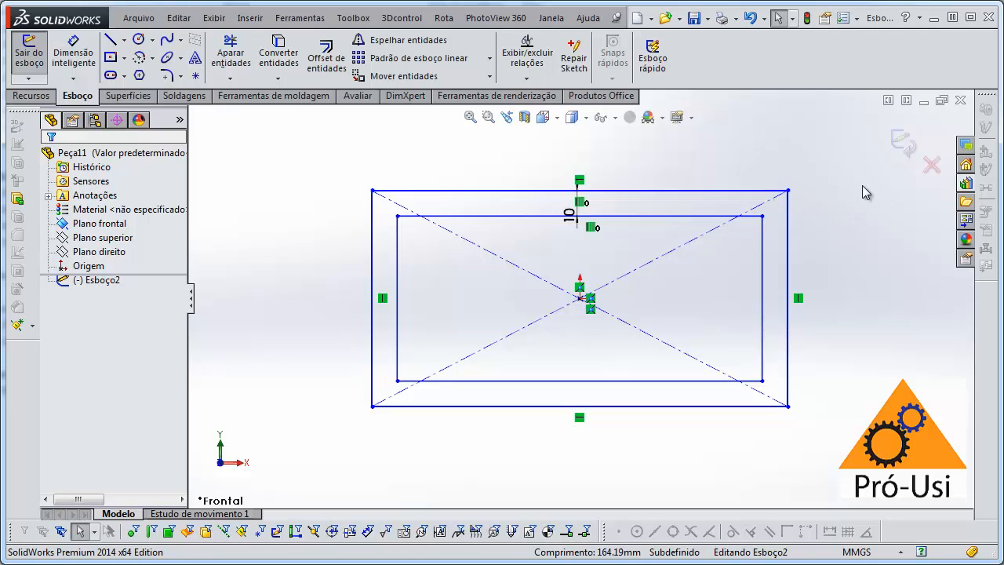
pyautogui.click(902, 143)
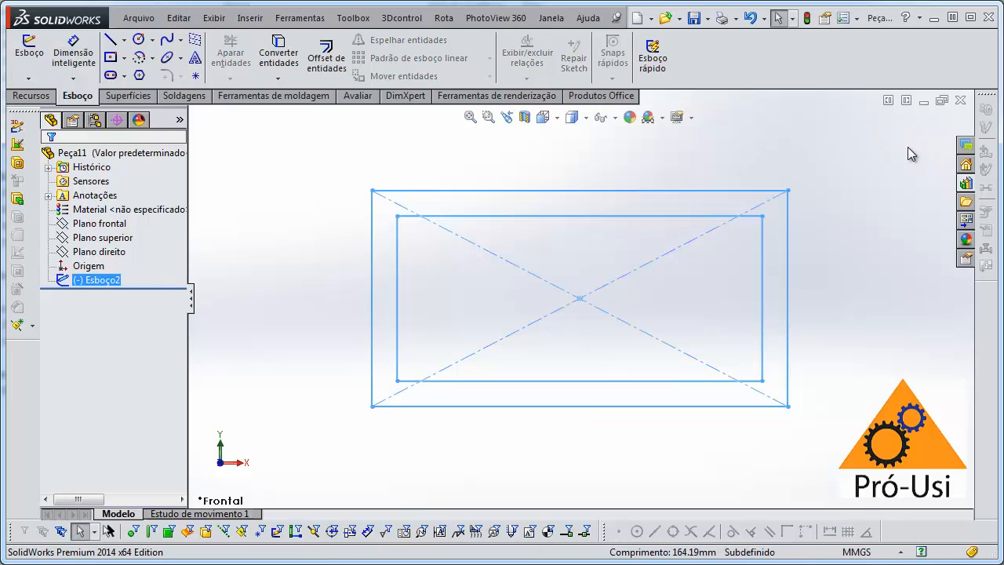
pyautogui.click(240, 252)
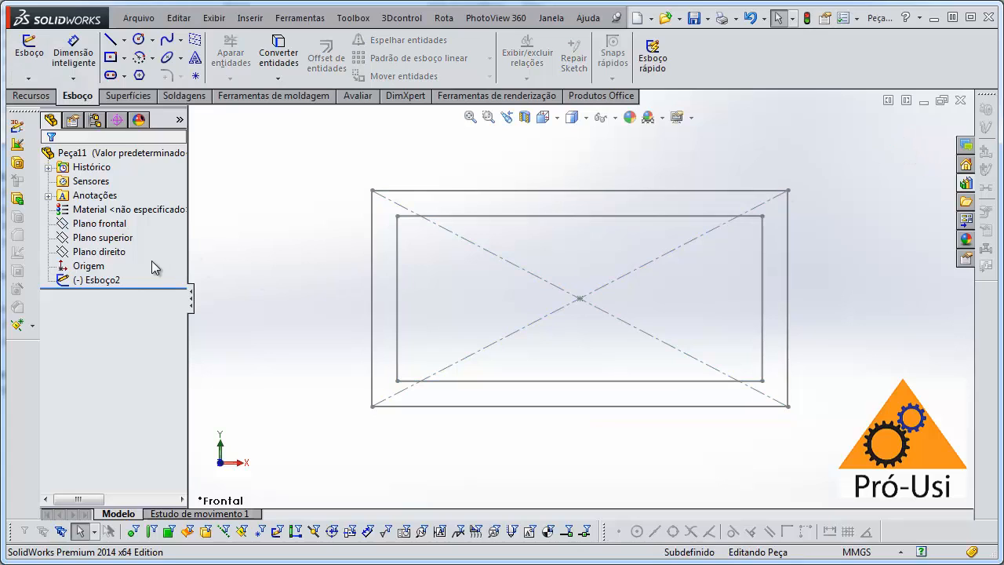
# - Examine how the rectangle sketch Esboço2 lies in space relative to Plano superior and Plano direito
pyautogui.click(115, 281)
pyautogui.click(262, 259)
pyautogui.scroll(3, 428, 258)
pyautogui.moveTo(522, 287); pyautogui.dragTo(480, 310, button='middle')
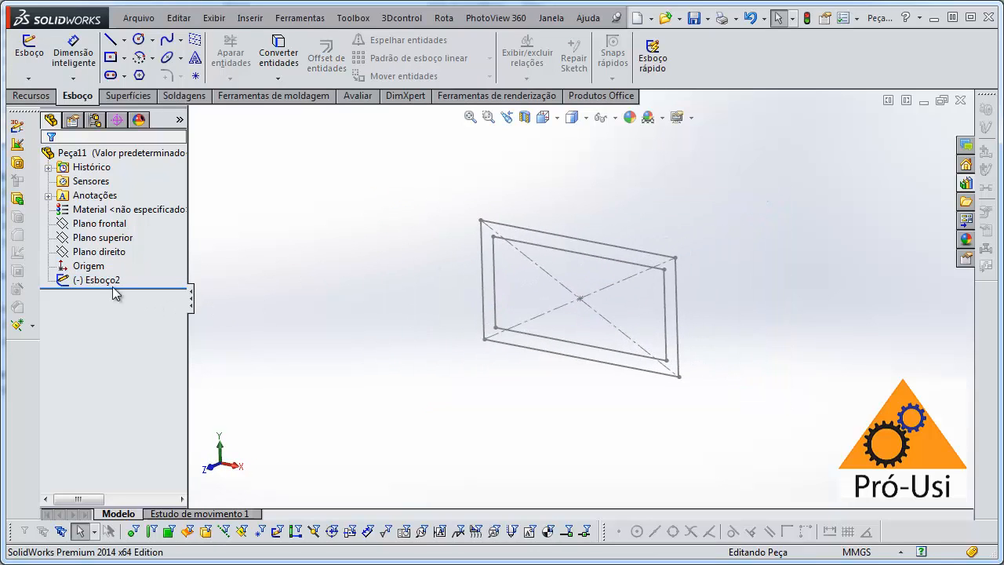
pyautogui.click(107, 242)
pyautogui.click(295, 244)
pyautogui.click(111, 247)
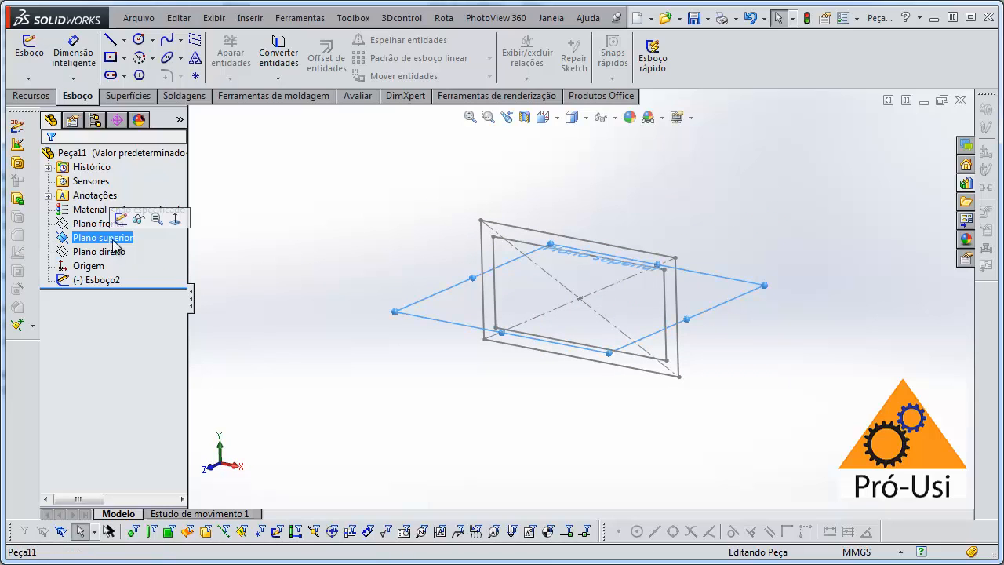
pyautogui.moveTo(337, 221); pyautogui.dragTo(332, 240, button='middle')
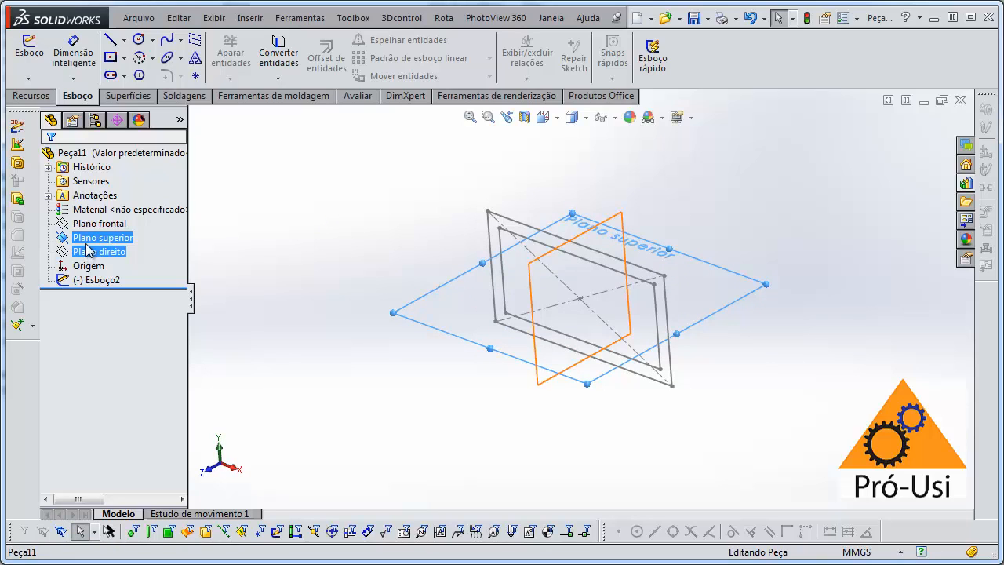
pyautogui.click(175, 254)
# - Start a new sketch on Plano superior and orient the view normal to it
pyautogui.click(108, 241)
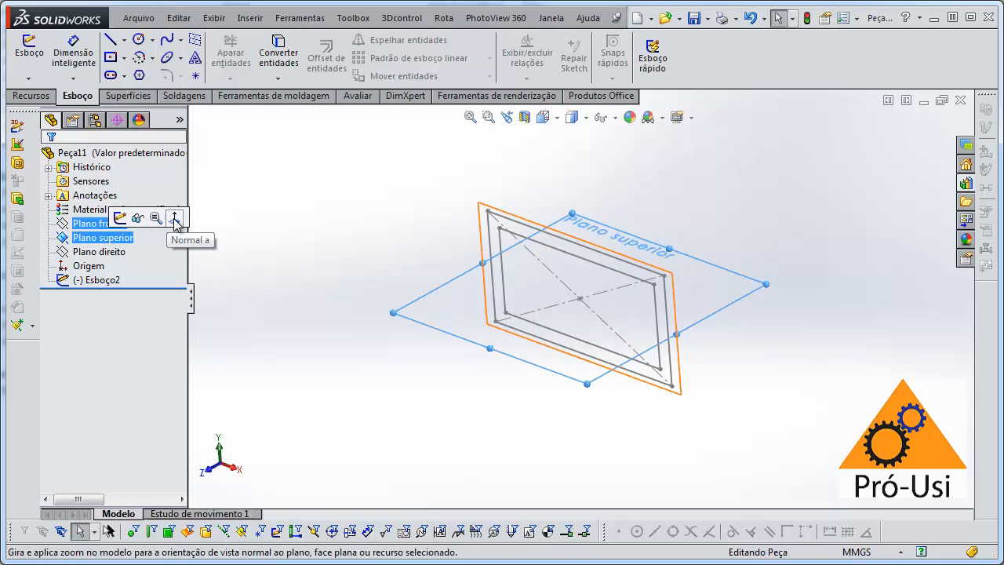
pyautogui.click(120, 219)
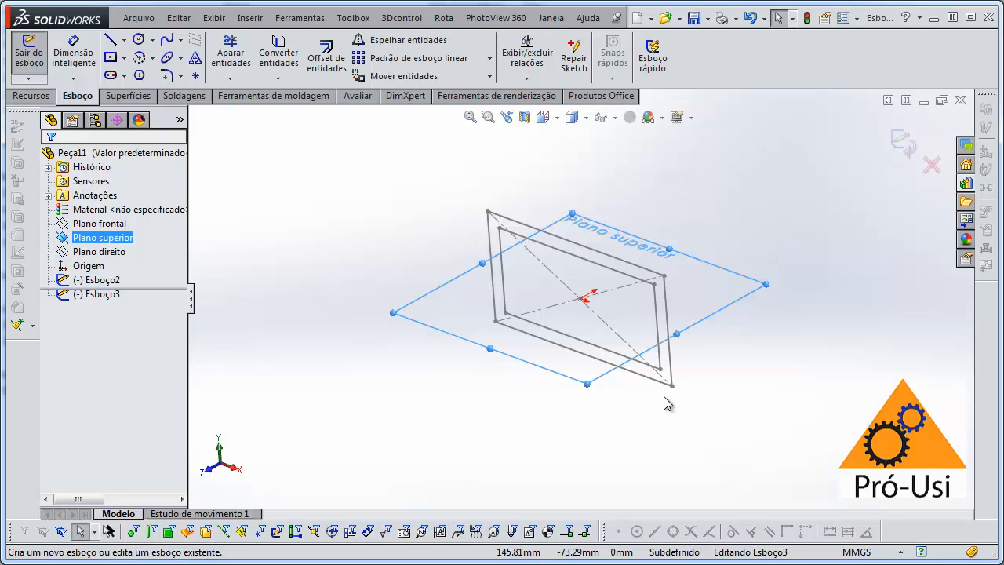
pyautogui.hotkey('ctrl', '8')
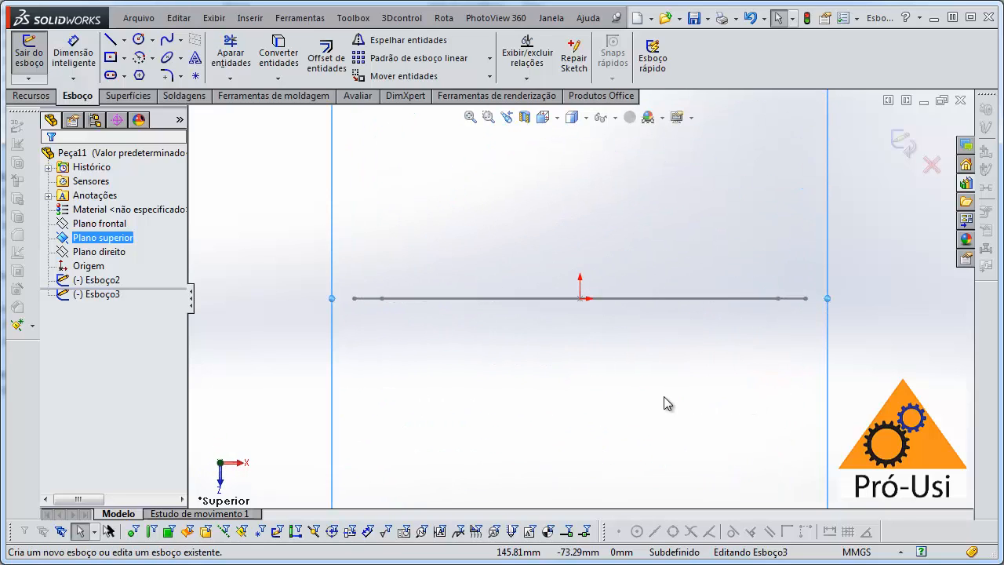
pyautogui.moveTo(656, 415); pyautogui.dragTo(614, 213, button='middle')
pyautogui.scroll(4, 655, 319)
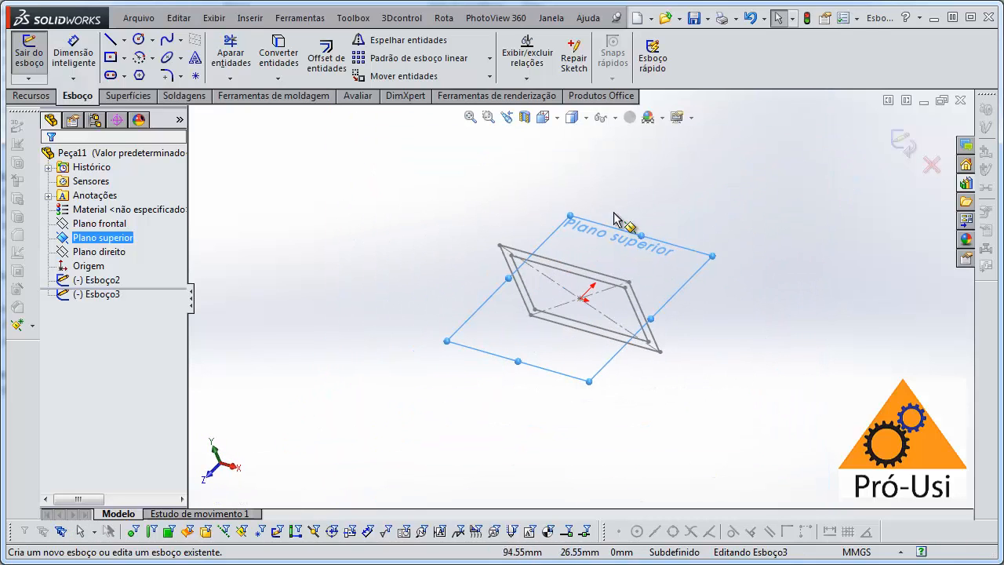
pyautogui.click(560, 118)
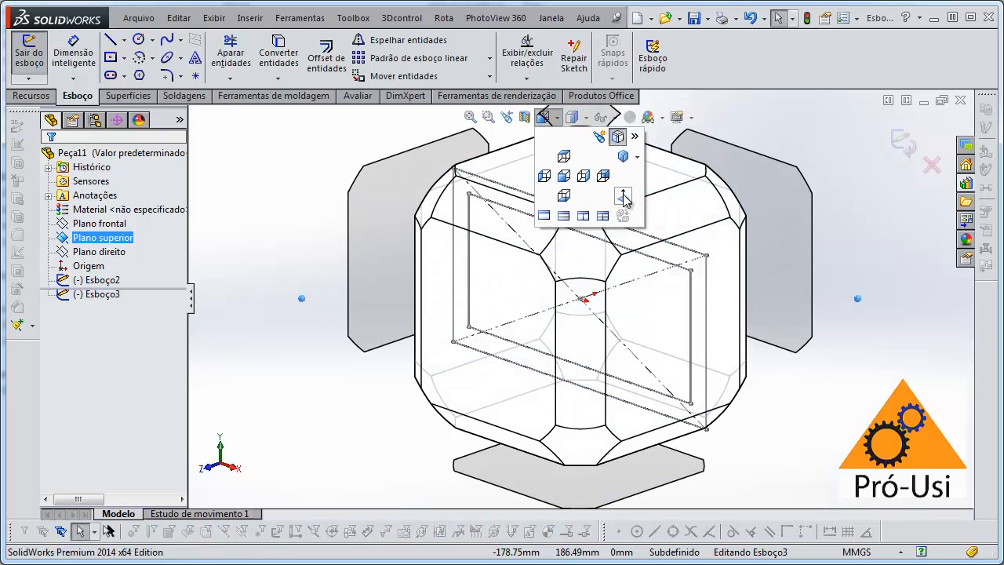
pyautogui.click(623, 196)
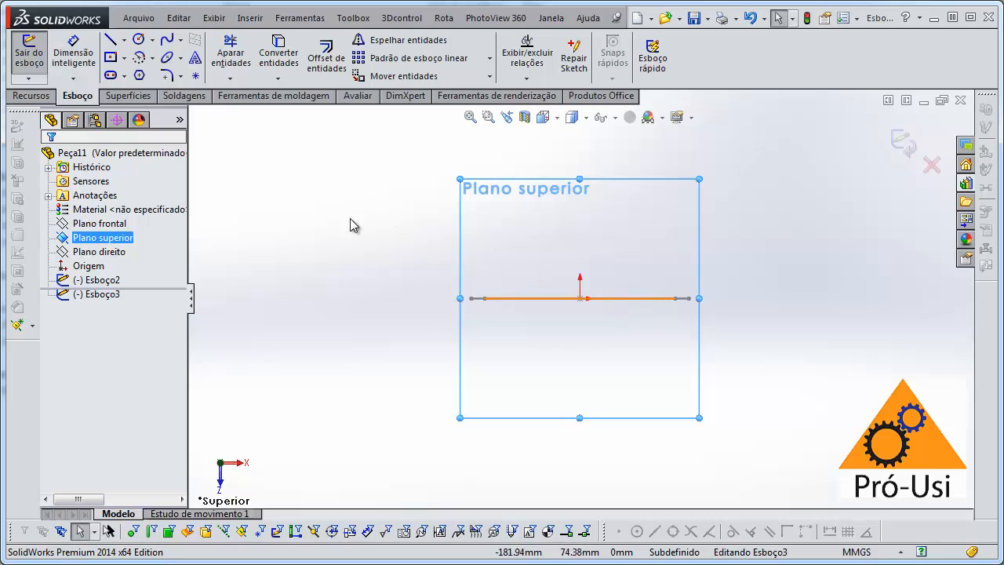
# - Draw a circle centred on the origin, about 146 mm in diameter, and dimension its diameter, accepting the drawn size
pyautogui.click(138, 40)
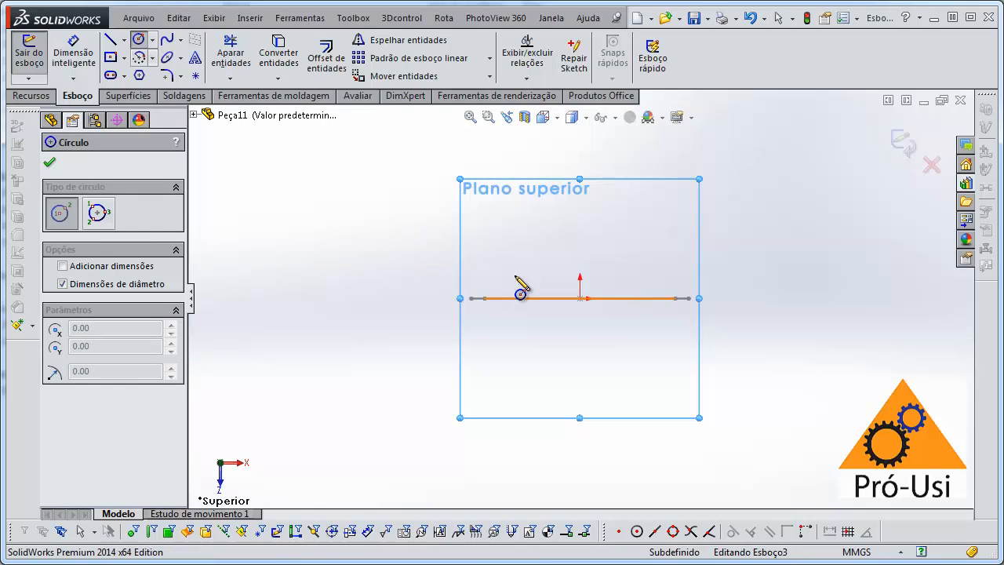
pyautogui.click(580, 298)
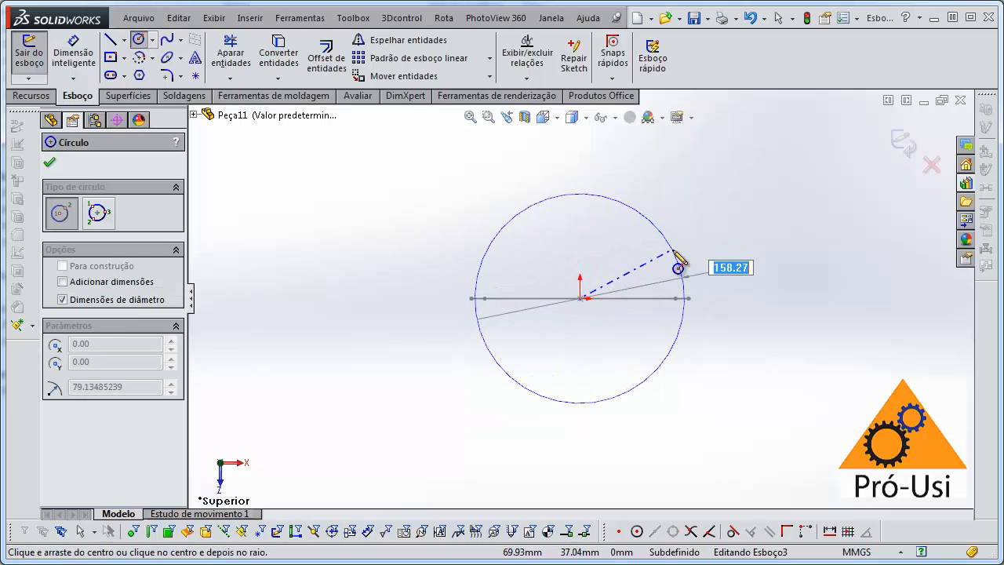
pyautogui.click(663, 247)
pyautogui.click(73, 51)
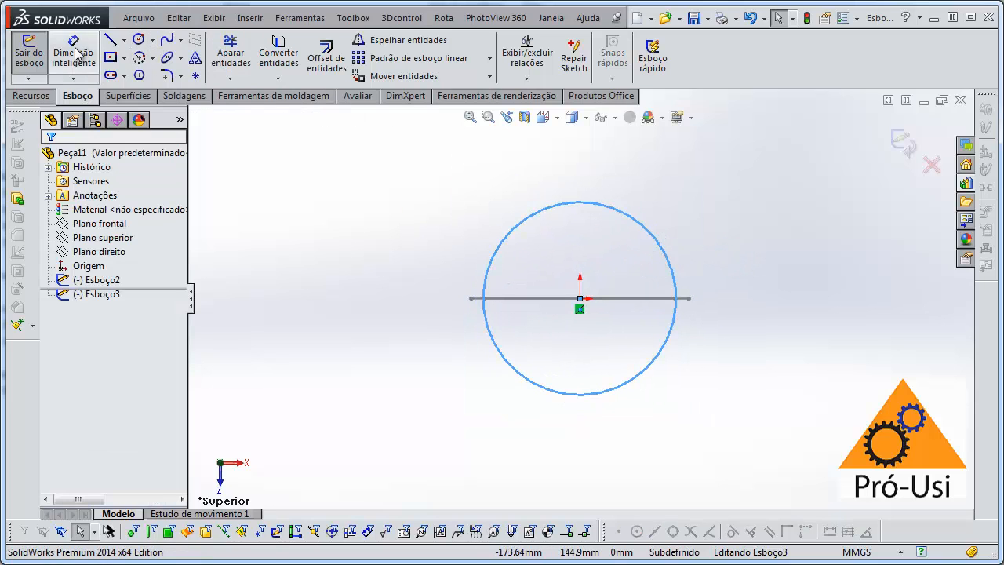
pyautogui.click(645, 234)
pyautogui.click(694, 232)
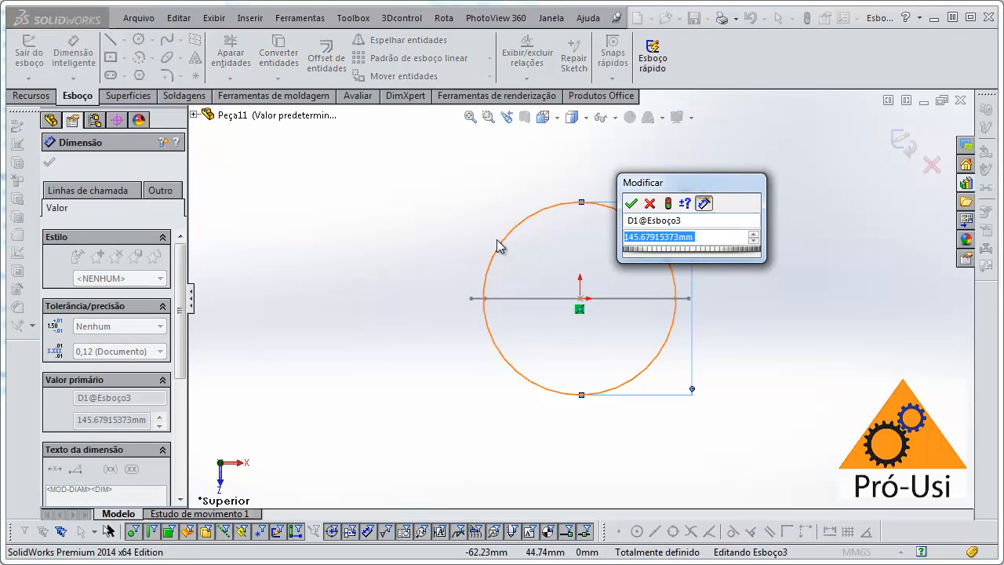
pyautogui.press('Return')
pyautogui.press('Escape')
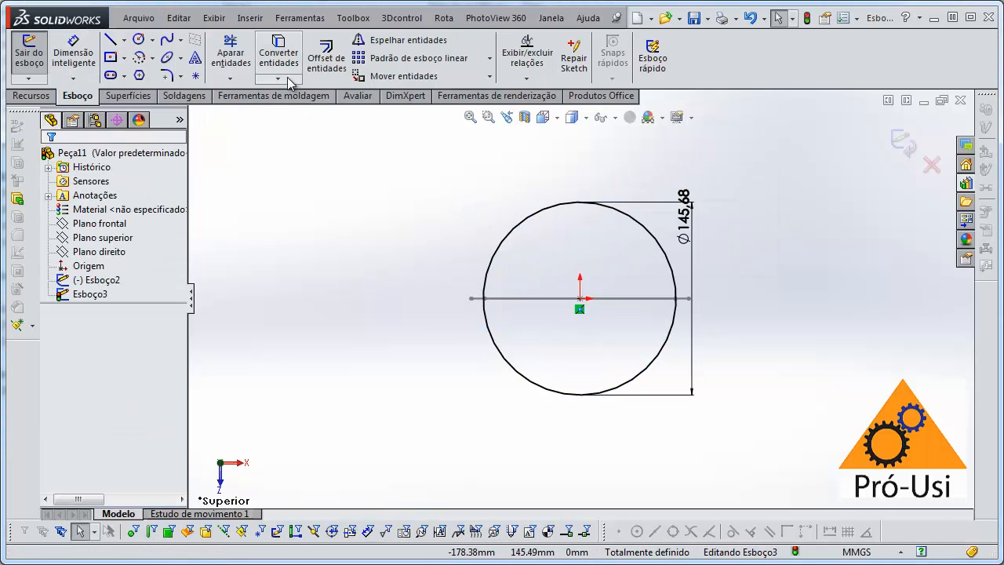
# - Draw a free-standing vertical line to the left of the circle, shorter than the circle's diameter
pyautogui.click(111, 40)
pyautogui.moveTo(433, 225); pyautogui.dragTo(434, 357)
pyautogui.press('Escape')
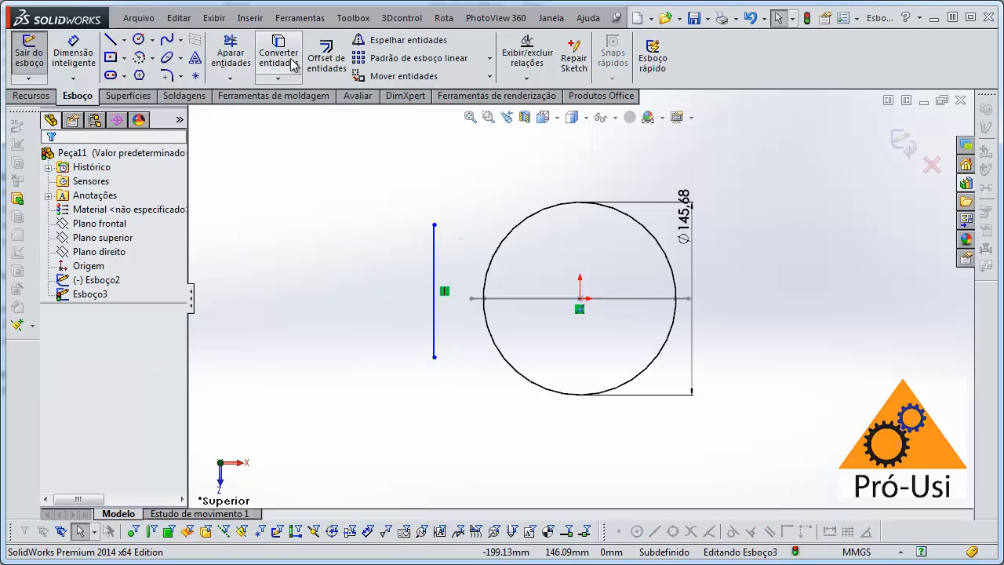
# - Mirror a copy of the circle about the vertical line and exit the sketch keeping its changes
pyautogui.click(388, 44)
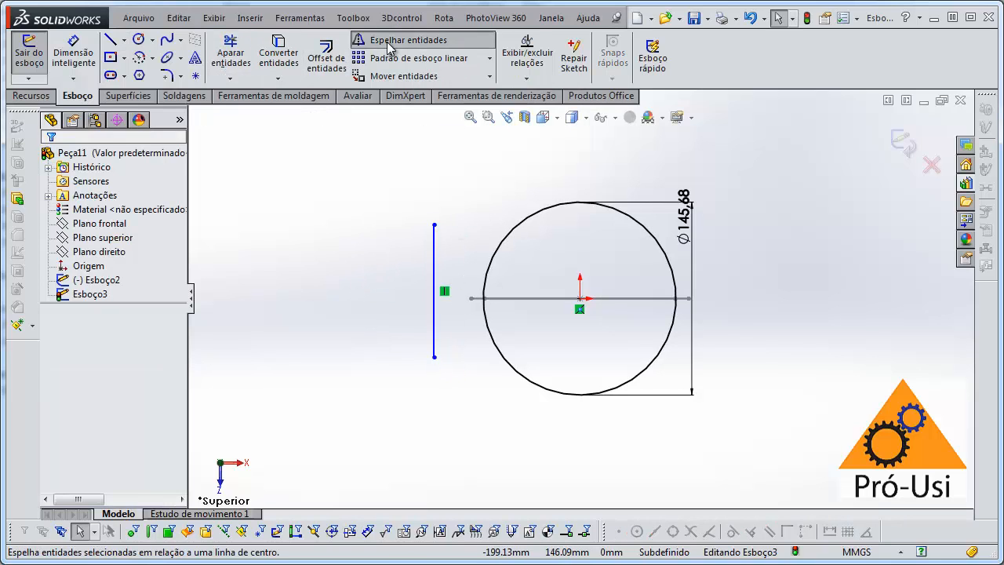
pyautogui.click(511, 237)
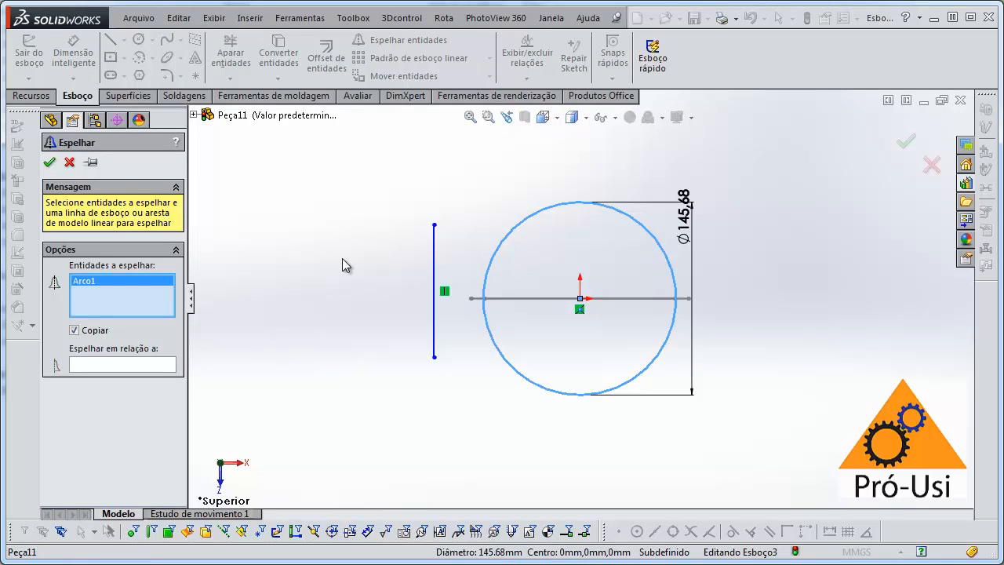
pyautogui.click(155, 367)
pyautogui.click(434, 286)
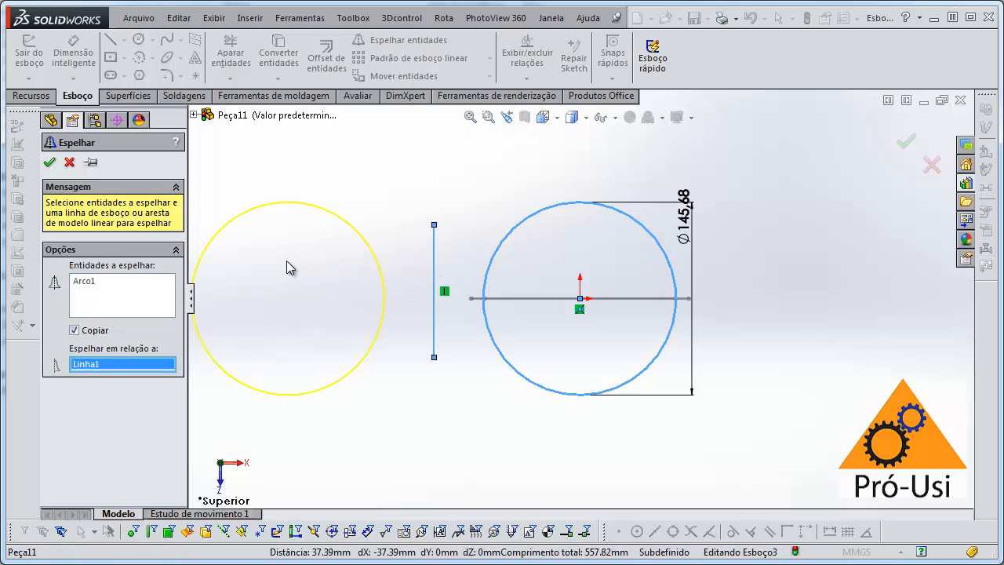
pyautogui.click(49, 163)
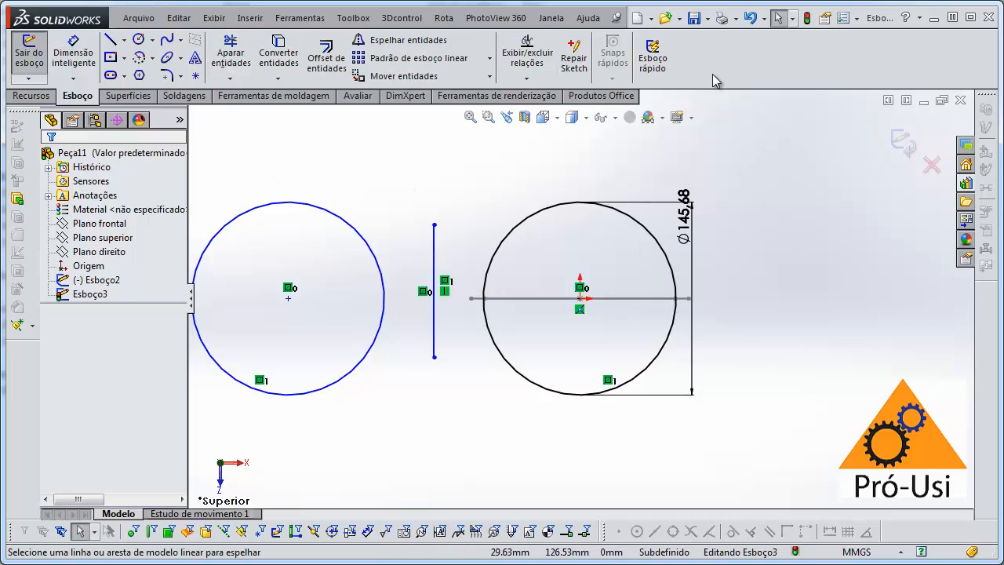
pyautogui.scroll(2, 816, 331)
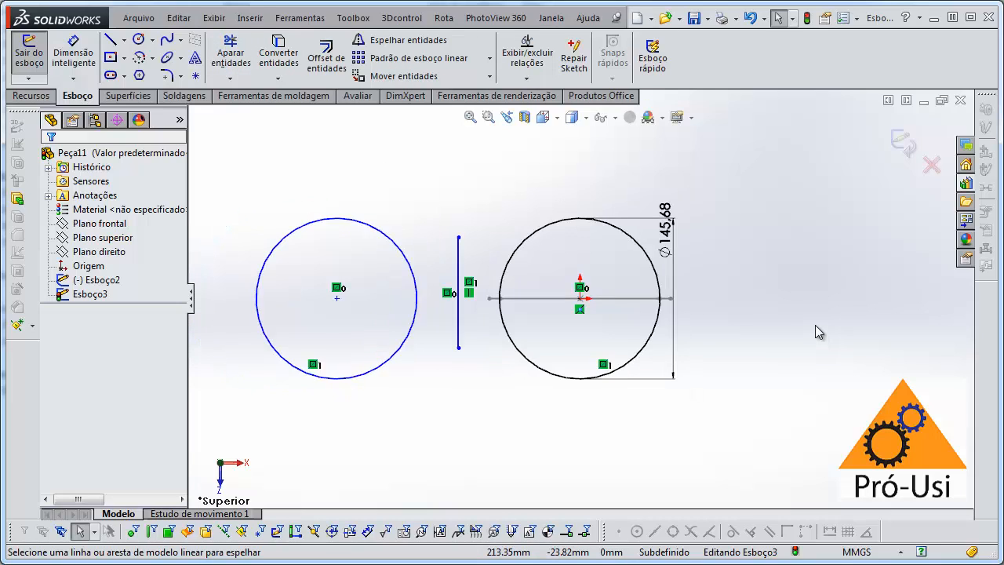
pyautogui.click(902, 141)
# - Examine how the sketches Esboço2 and Esboço3 lie in space relative to Plano frontal and Plano superior
pyautogui.moveTo(601, 228)
pyautogui.mouseDown(button='middle')
pyautogui.moveTo(546, 291)
pyautogui.moveTo(191, 282)
pyautogui.mouseUp(button='middle')
pyautogui.click(93, 280)
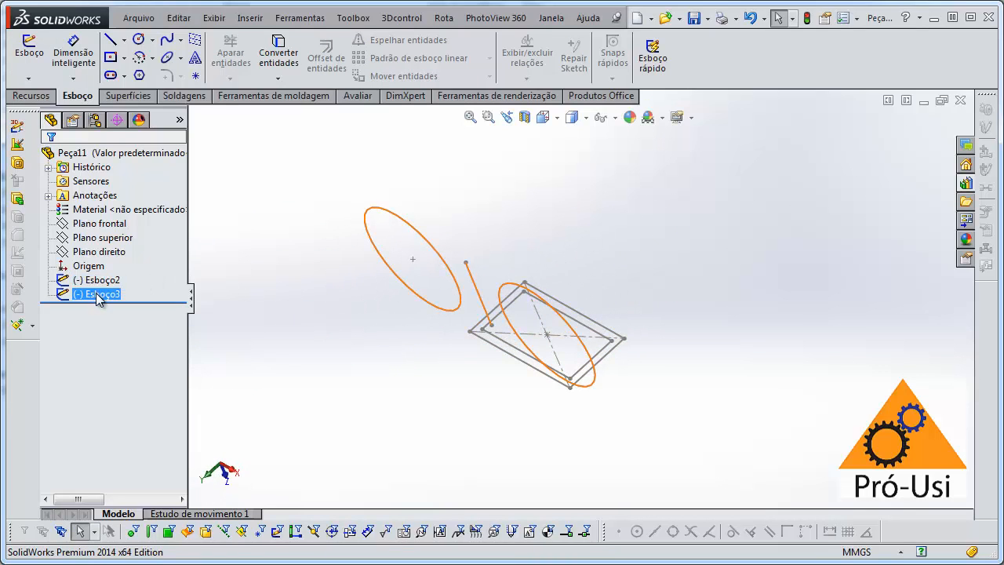
pyautogui.keyDown('ctrl'); pyautogui.click(101, 225); pyautogui.keyUp('ctrl')
pyautogui.click(100, 225)
pyautogui.moveTo(396, 357); pyautogui.dragTo(270, 314, button='middle')
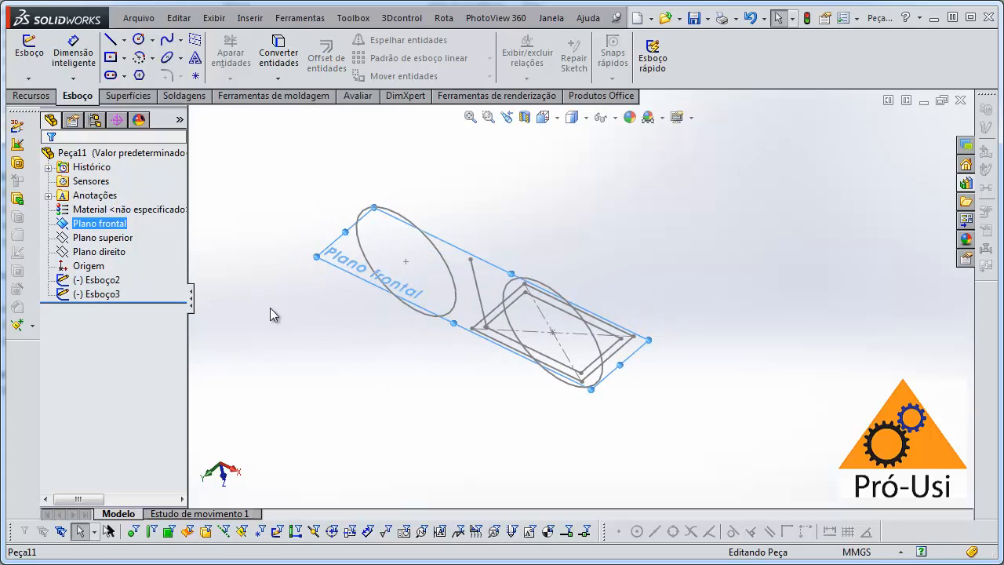
pyautogui.click(102, 237)
pyautogui.moveTo(307, 352); pyautogui.dragTo(384, 321, button='middle')
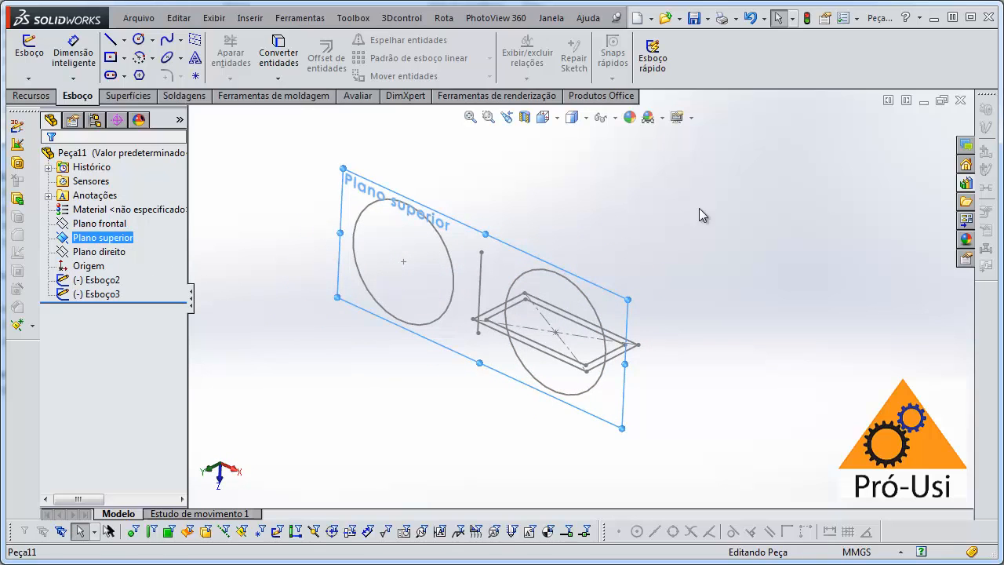
pyautogui.click(707, 205)
# - Compare the sketches in the open example parts exemplo_esboço-3D, exemplo_esboço-2D and exemplo_esboço-2Dcomo3D
pyautogui.moveTo(740, 404); pyautogui.dragTo(727, 412, button='middle')
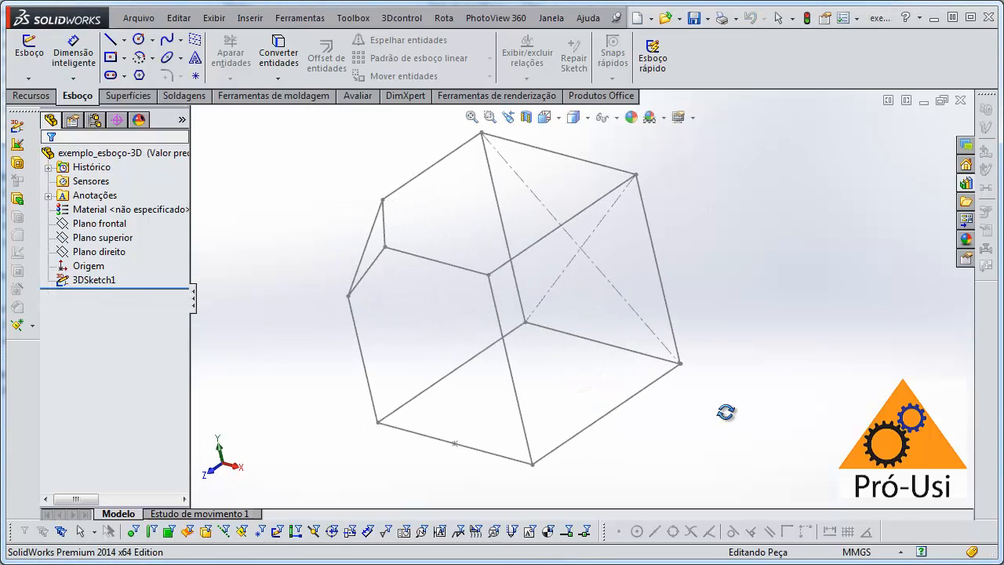
pyautogui.hotkey('ctrl', 'Tab')
pyautogui.click(549, 277)
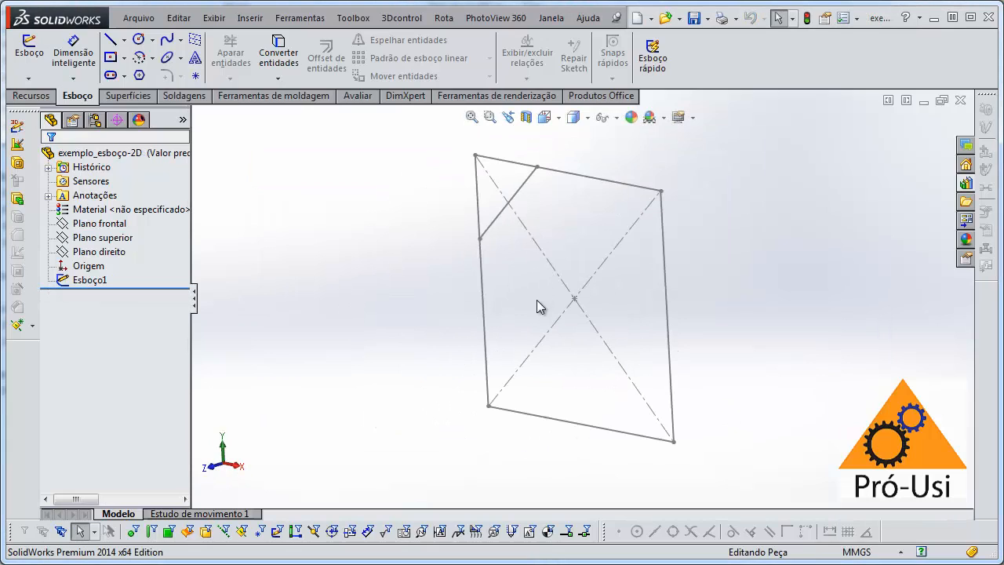
pyautogui.hotkey('ctrl', 'Tab')
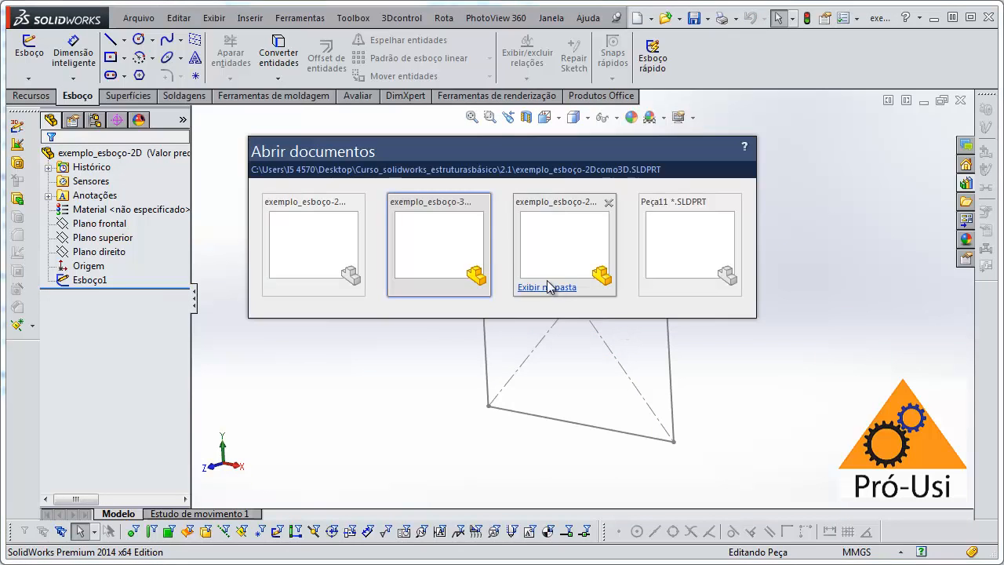
pyautogui.click(473, 255)
pyautogui.moveTo(513, 327); pyautogui.dragTo(516, 334, button='middle')
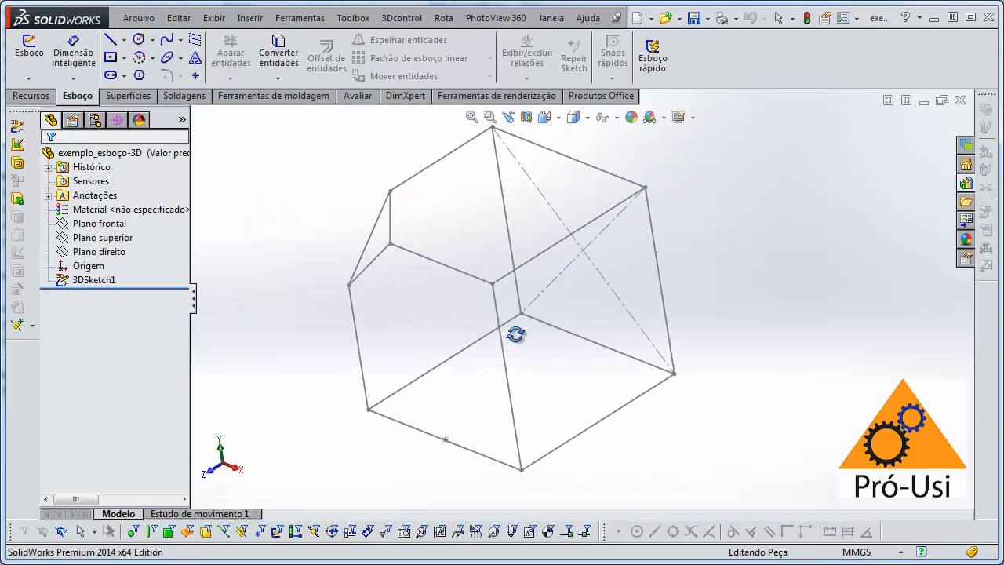
pyautogui.hotkey('ctrl', 'Tab')
pyautogui.click(475, 278)
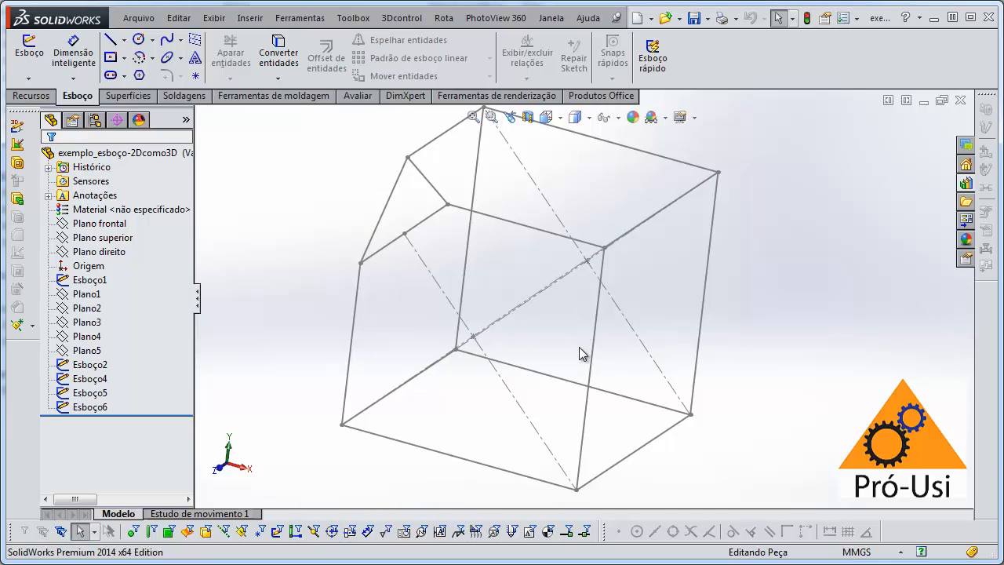
# - Return to the part Peça11 and examine its two planar sketches from an angled view
pyautogui.hotkey('ctrl', 'Tab')
pyautogui.click(652, 271)
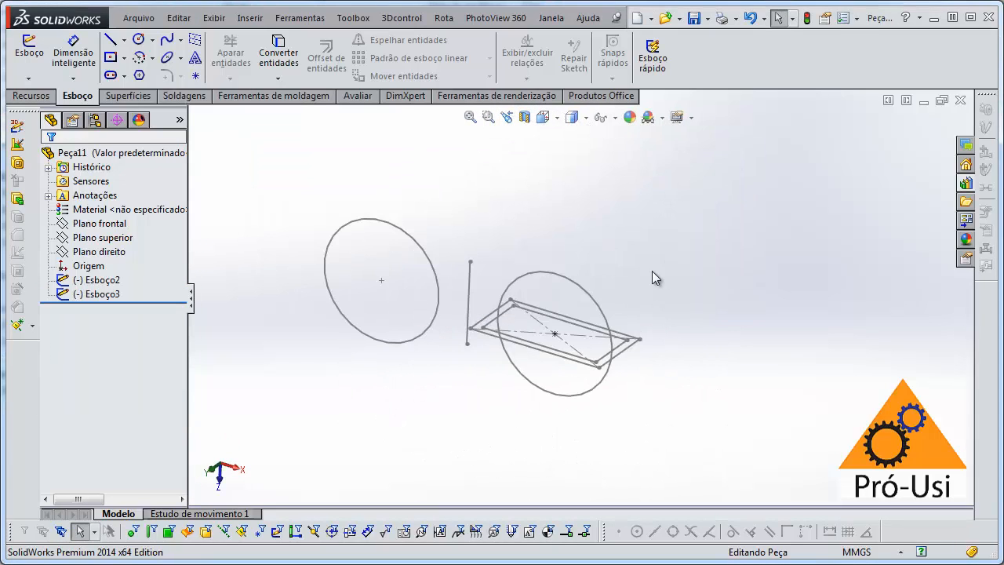
pyautogui.moveTo(615, 301)
pyautogui.mouseDown(button='middle')
pyautogui.moveTo(579, 328)
pyautogui.moveTo(598, 265)
pyautogui.mouseUp(button='middle')
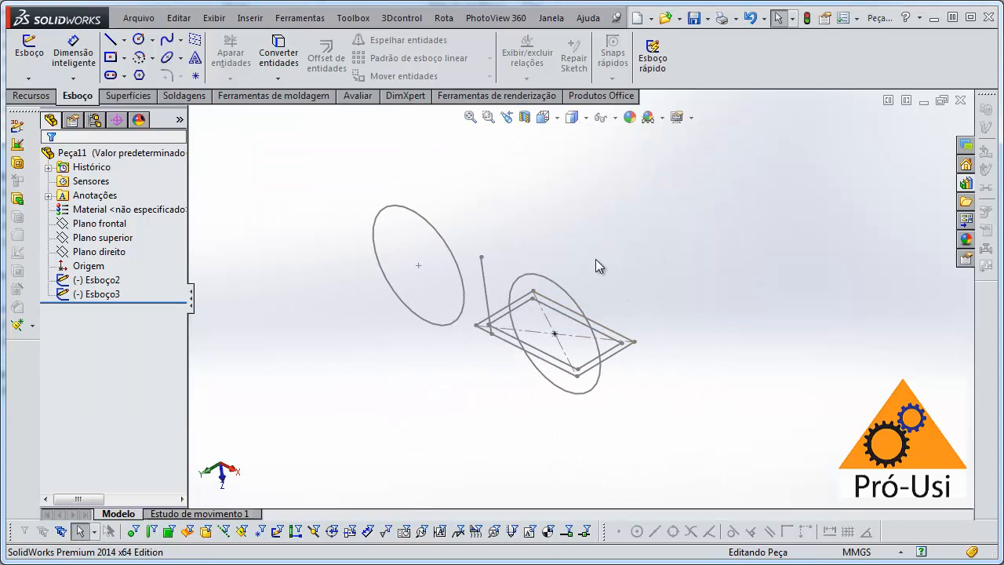